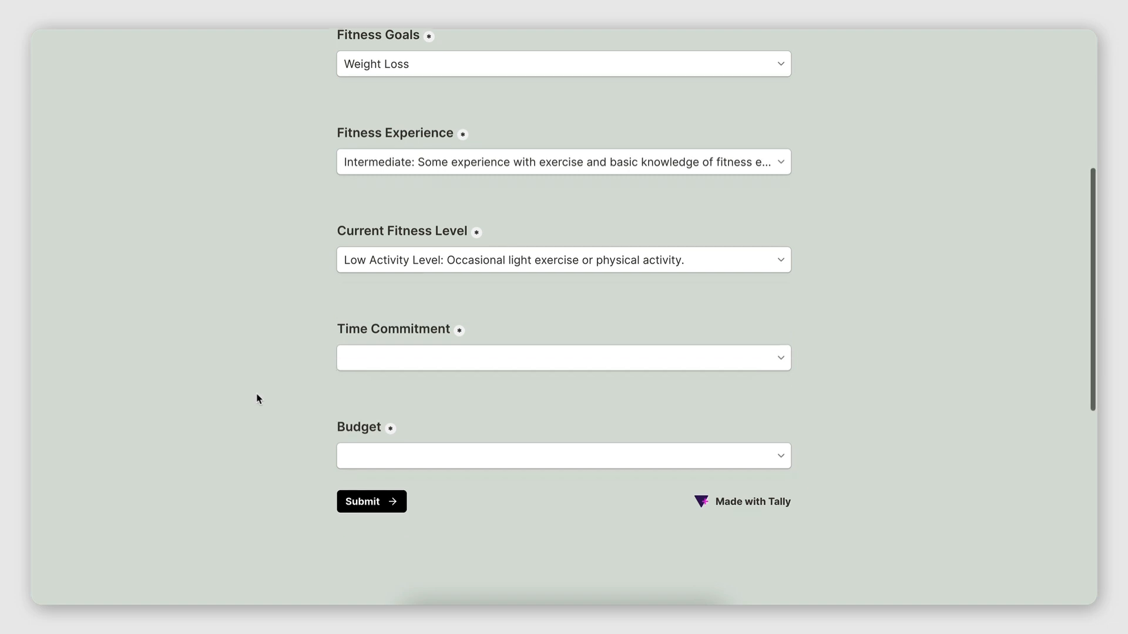
Set Time Commitment to 3-4 hours per week and Budget to the Premium option, and submit the form.
{"action": "left_click", "coordinate": [376, 353]}
{"action": "left_click", "coordinate": [375, 424]}
{"action": "left_click", "coordinate": [360, 446]}
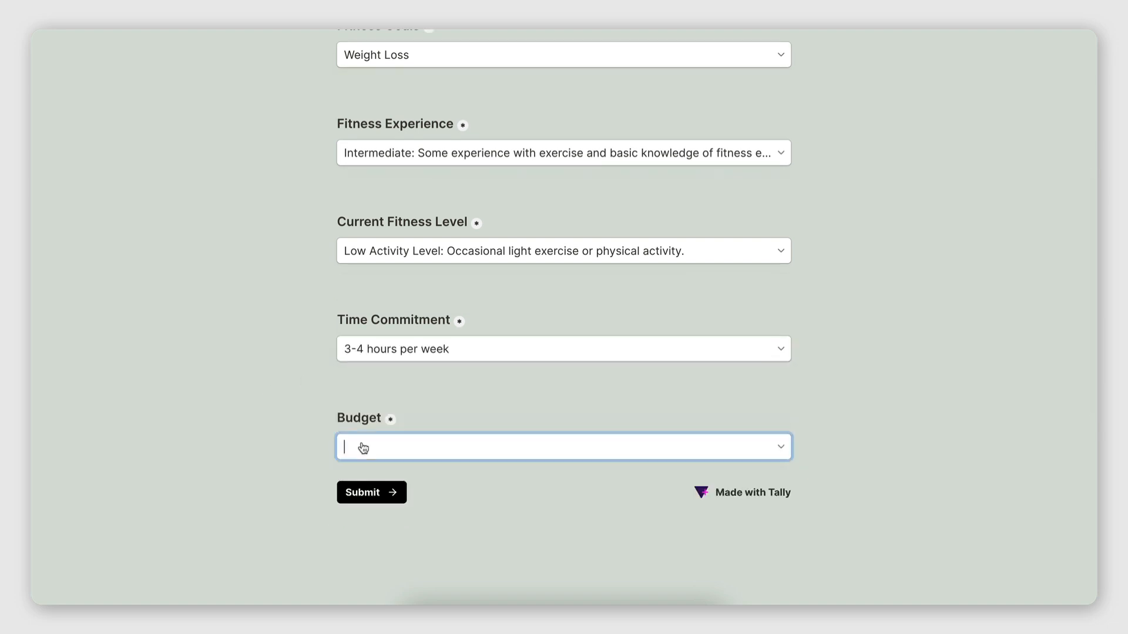
{"action": "left_click", "coordinate": [410, 396]}
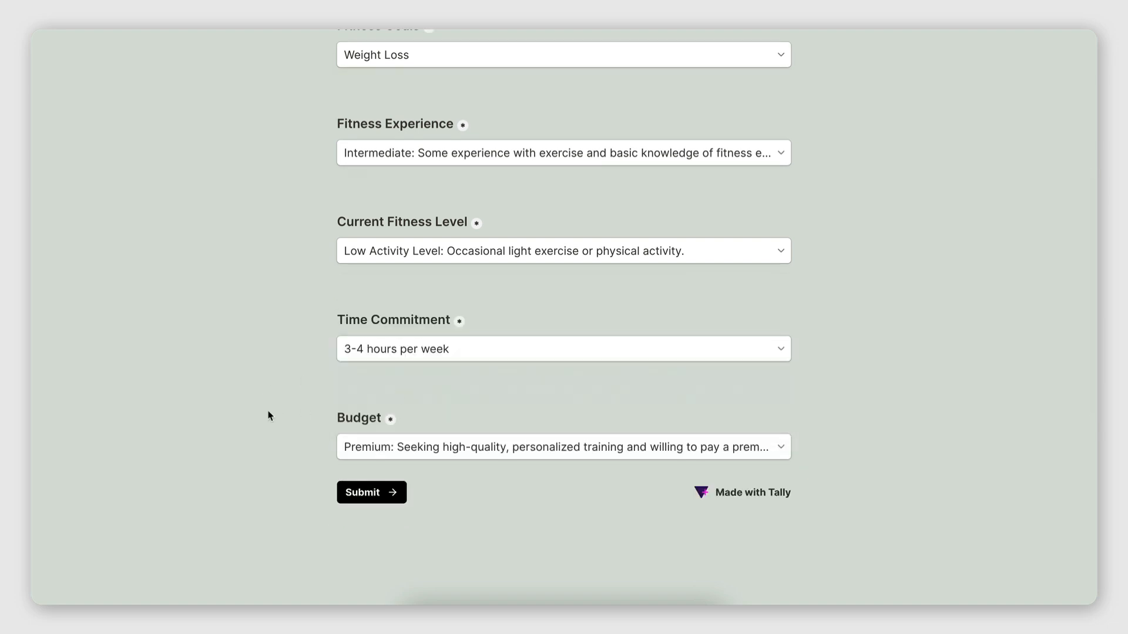
{"action": "scroll", "coordinate": [329, 488], "scroll_direction": "up", "scroll_amount": 1}
{"action": "left_click", "coordinate": [381, 545]}
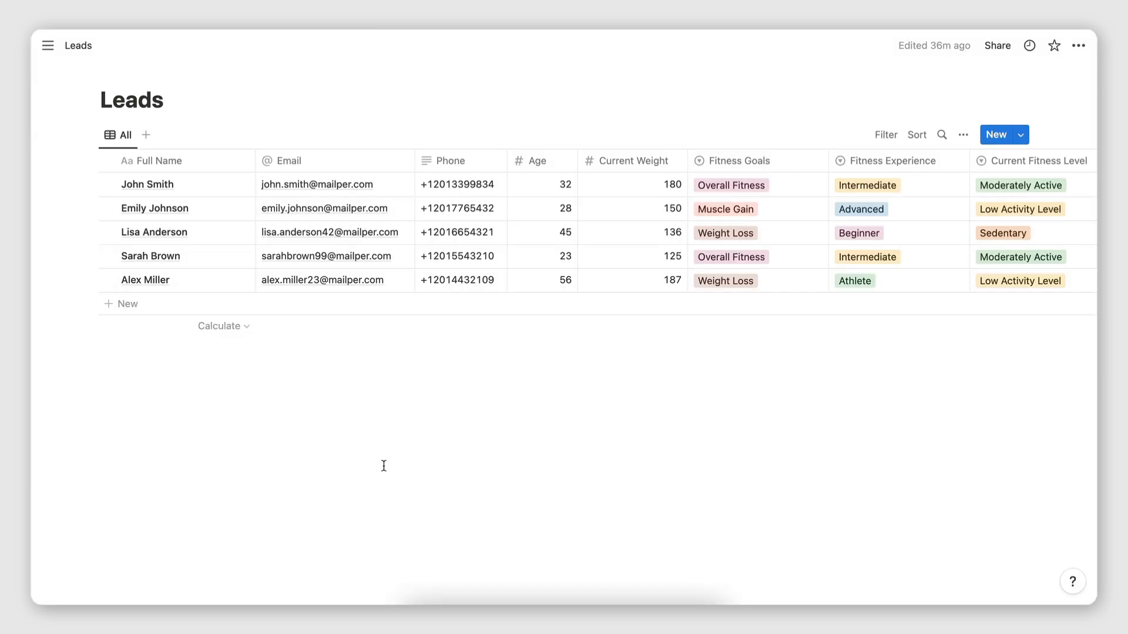
Check the new lead's row across all columns of the Leads database in Notion.
{"action": "scroll", "coordinate": [476, 311], "scroll_direction": "right", "scroll_amount": 10}
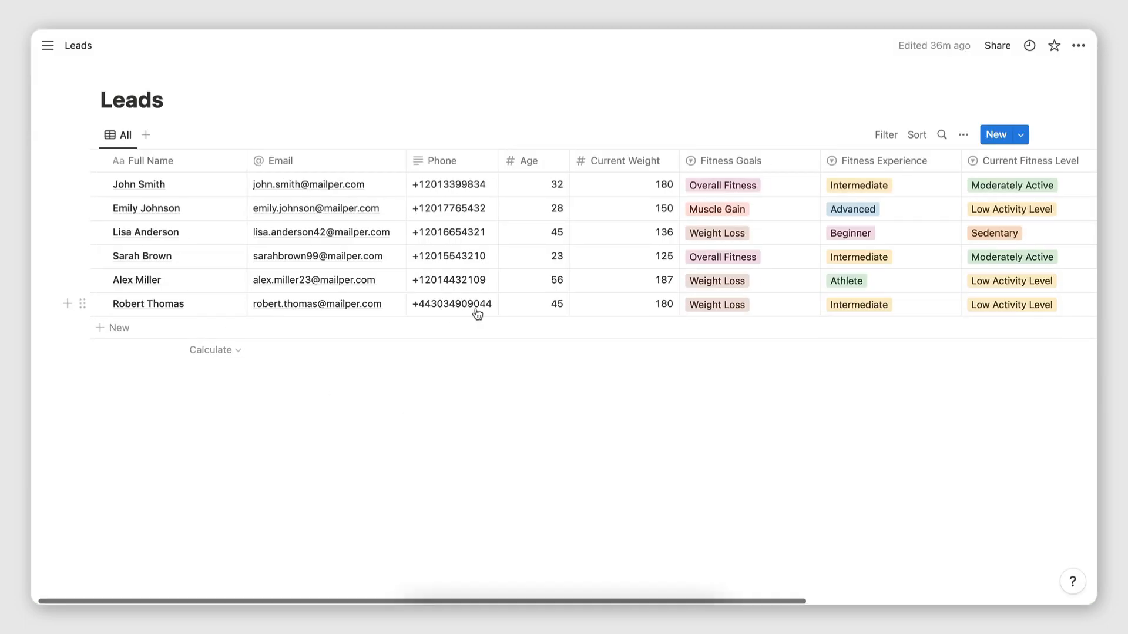
{"action": "scroll", "coordinate": [476, 312], "scroll_direction": "left", "scroll_amount": 10}
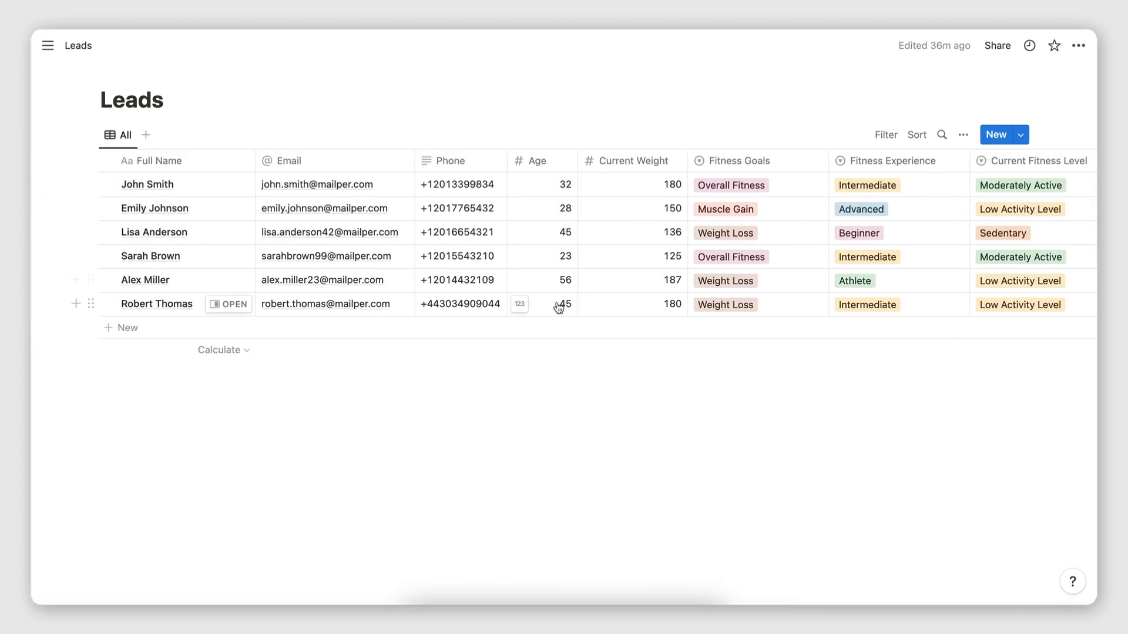
{"action": "scroll", "coordinate": [556, 305], "scroll_direction": "right", "scroll_amount": 10}
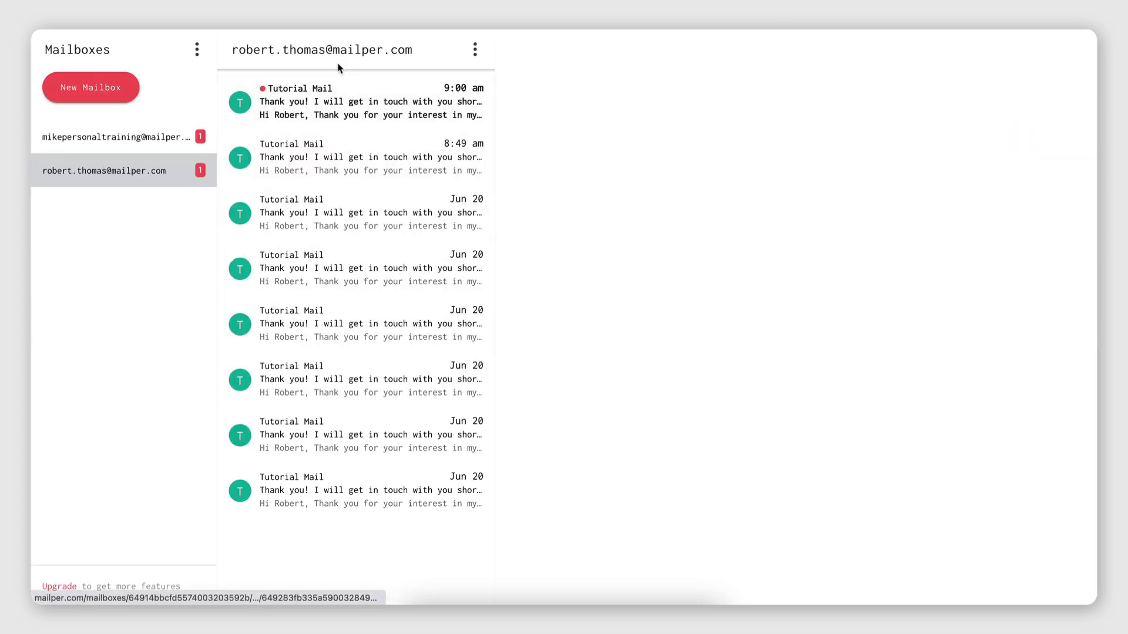
Read the newest thank-you email in the lead's mailbox and the newest New Lead notification in the trainer's mailbox.
{"action": "left_click", "coordinate": [341, 121]}
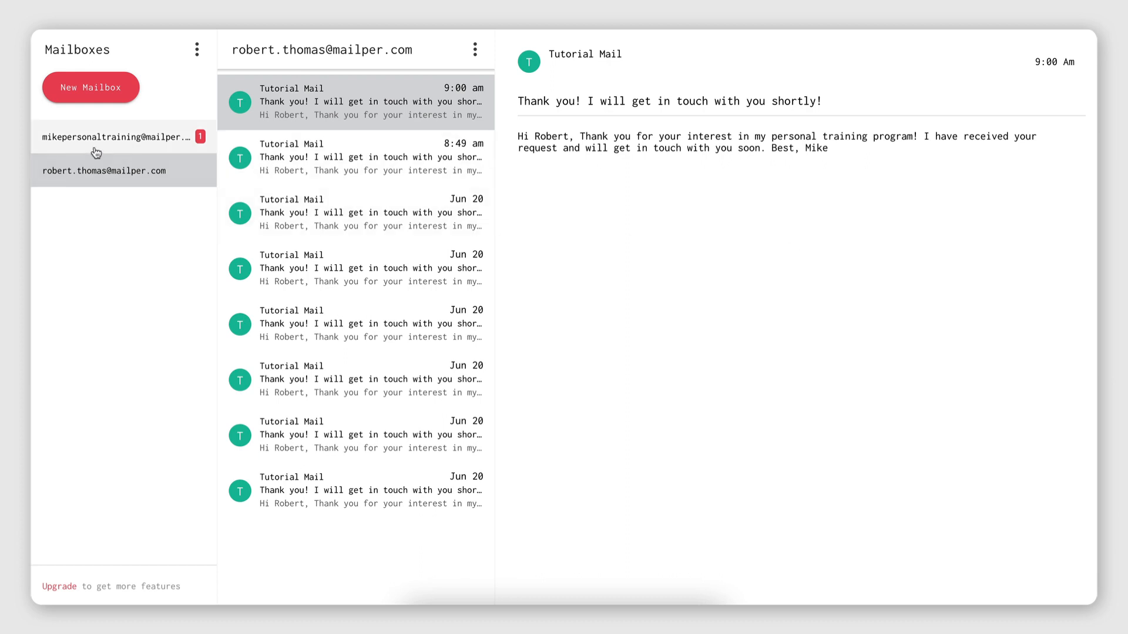
{"action": "left_click", "coordinate": [77, 141]}
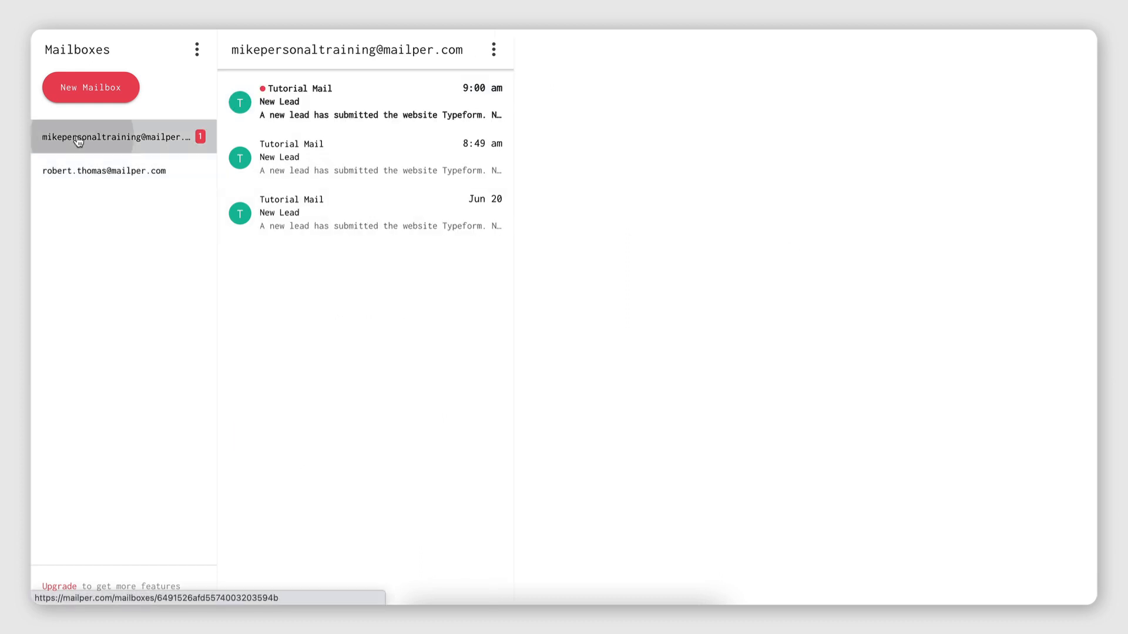
{"action": "left_click", "coordinate": [359, 115]}
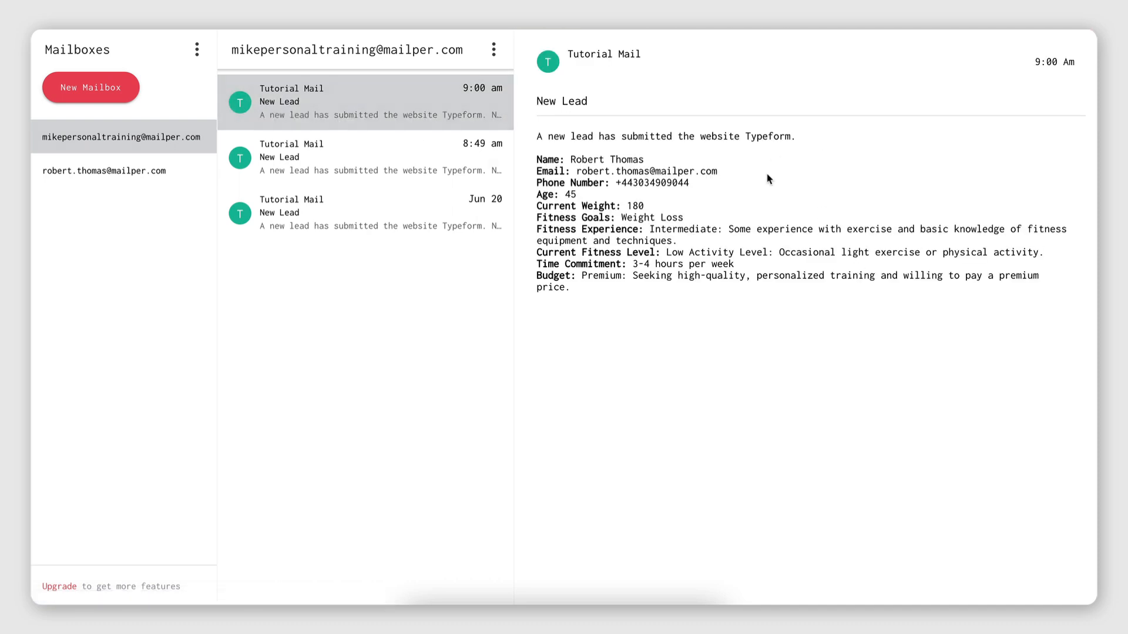
{"action": "left_click_drag", "start_coordinate": [536, 159], "coordinate": [595, 291]}
{"action": "left_click", "coordinate": [602, 285]}
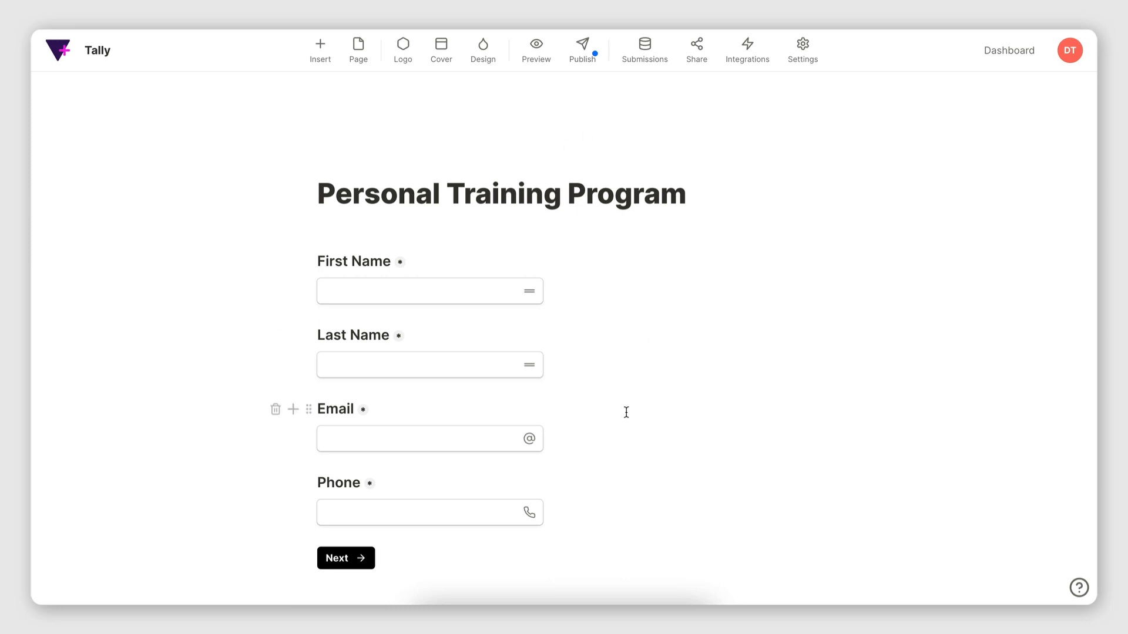
Review the questions and dropdown options of the Personal Training Program form in the Tally editor, from First Name through Budget.
{"action": "scroll", "coordinate": [626, 412], "scroll_direction": "down", "scroll_amount": 2}
{"action": "scroll", "coordinate": [443, 421], "scroll_direction": "down", "scroll_amount": 6}
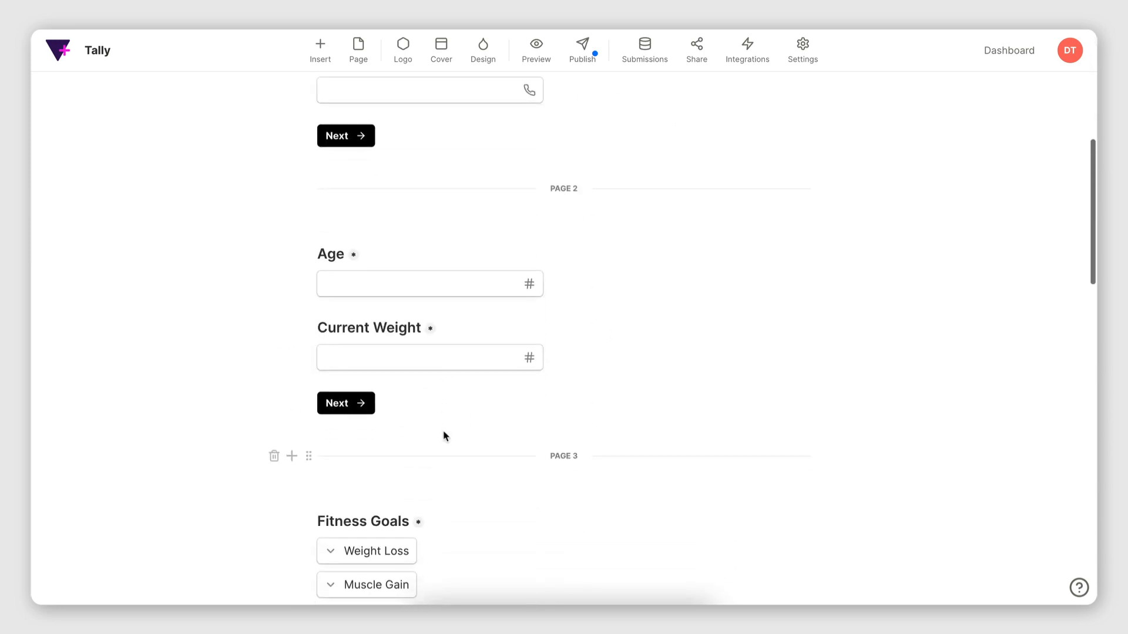
{"action": "scroll", "coordinate": [610, 403], "scroll_direction": "down", "scroll_amount": 8}
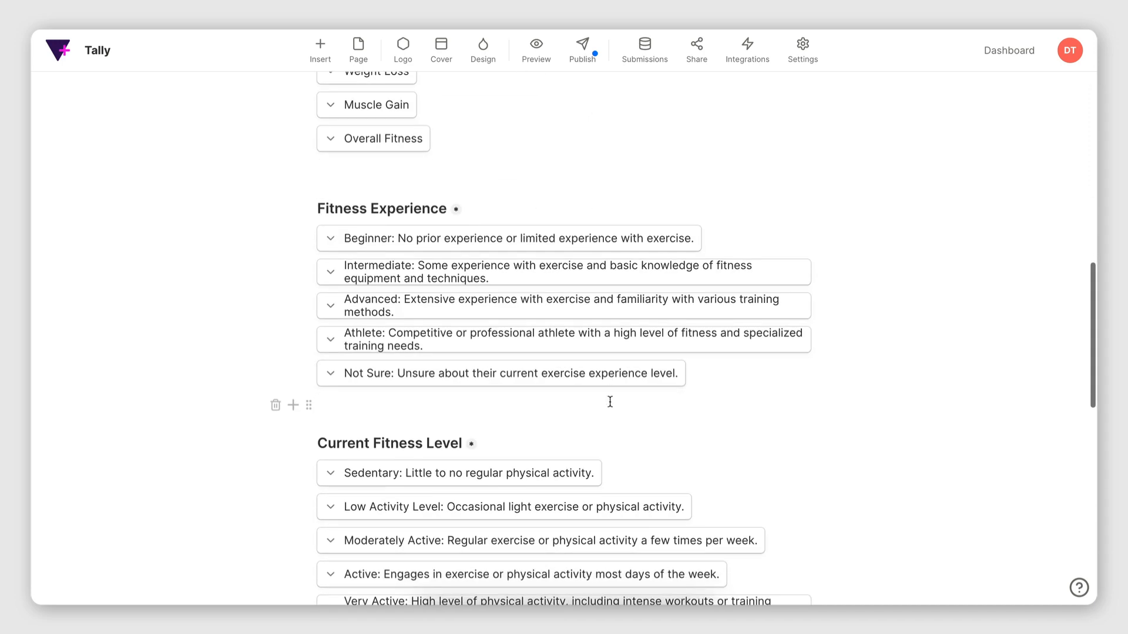
{"action": "scroll", "coordinate": [610, 402], "scroll_direction": "down", "scroll_amount": 10}
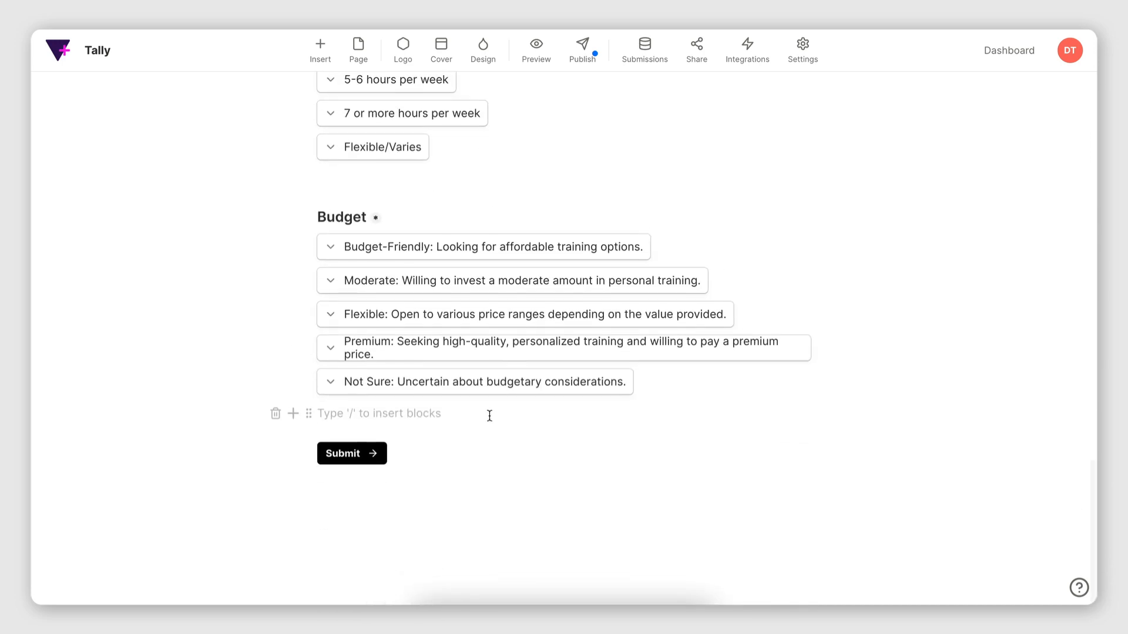
Browse the block types that can be inserted below the Budget question, and remove the unused block line.
{"action": "left_click", "coordinate": [490, 416]}
{"action": "key", "text": "Return"}
{"action": "type", "text": "/"}
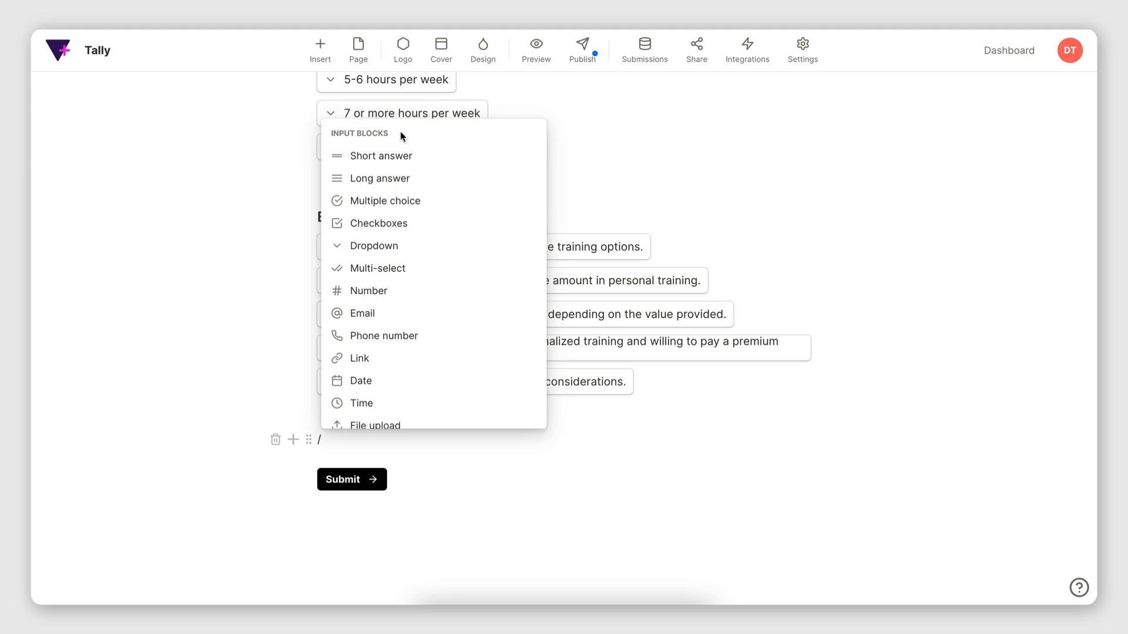
{"action": "scroll", "coordinate": [383, 347], "scroll_direction": "down", "scroll_amount": 4}
{"action": "scroll", "coordinate": [382, 376], "scroll_direction": "up", "scroll_amount": 4}
{"action": "left_click", "coordinate": [473, 445]}
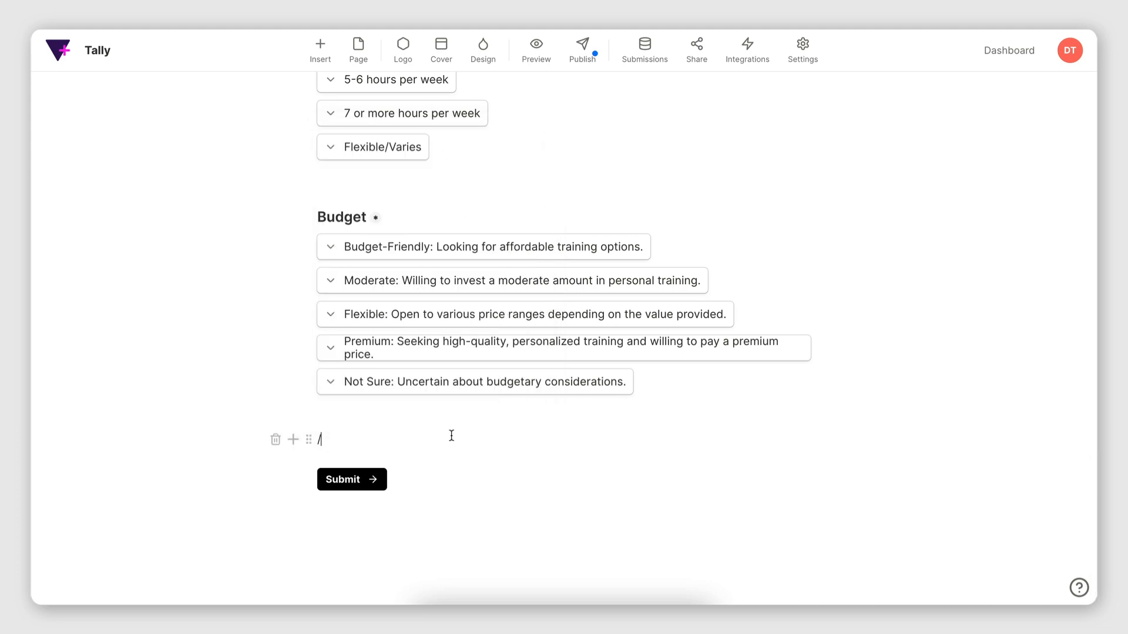
{"action": "key", "text": "BackSpace"}
{"action": "key", "text": "BackSpace"}
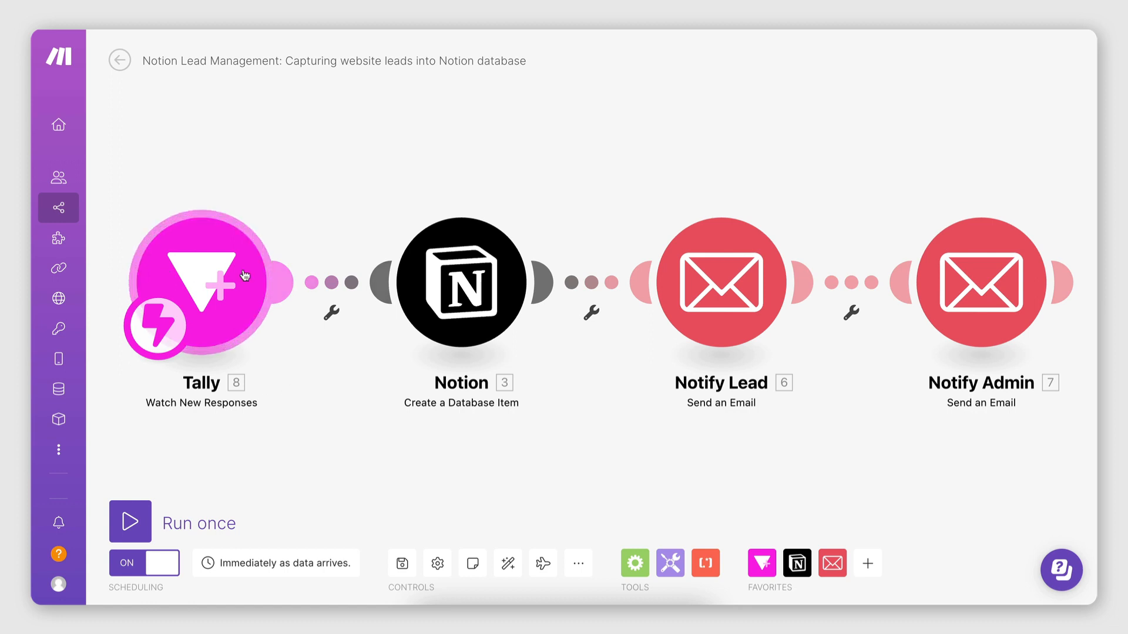
Inspect the Tally trigger's webhook settings in Make and the form's integrations in Tally, and close the webhook settings without saving.
{"action": "left_click", "coordinate": [222, 285]}
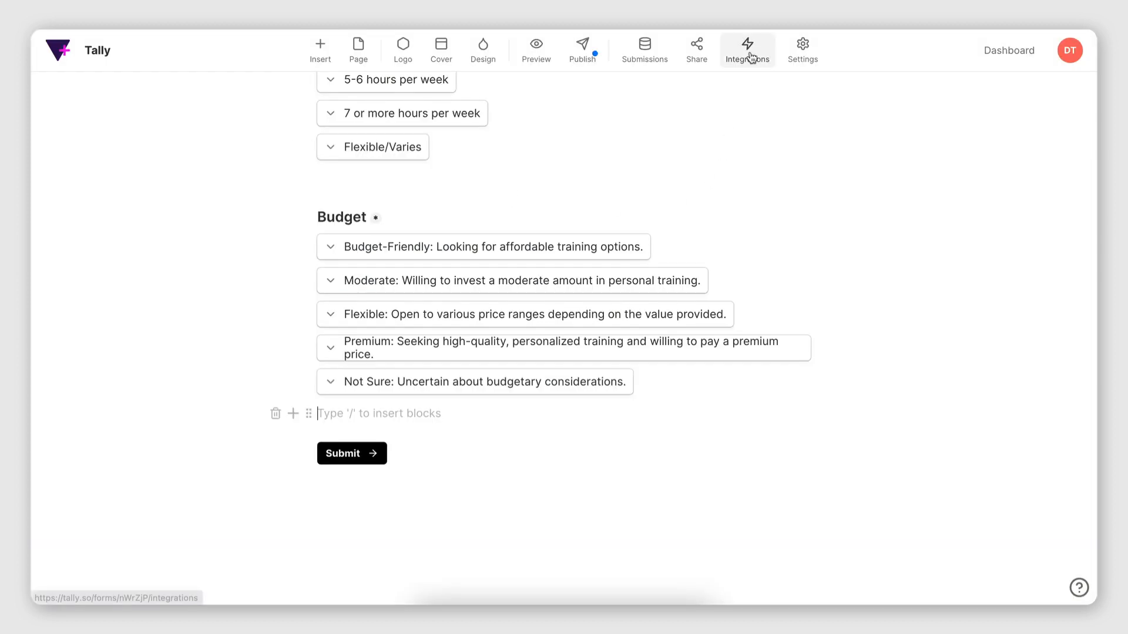
{"action": "left_click", "coordinate": [751, 57]}
{"action": "left_click", "coordinate": [592, 218]}
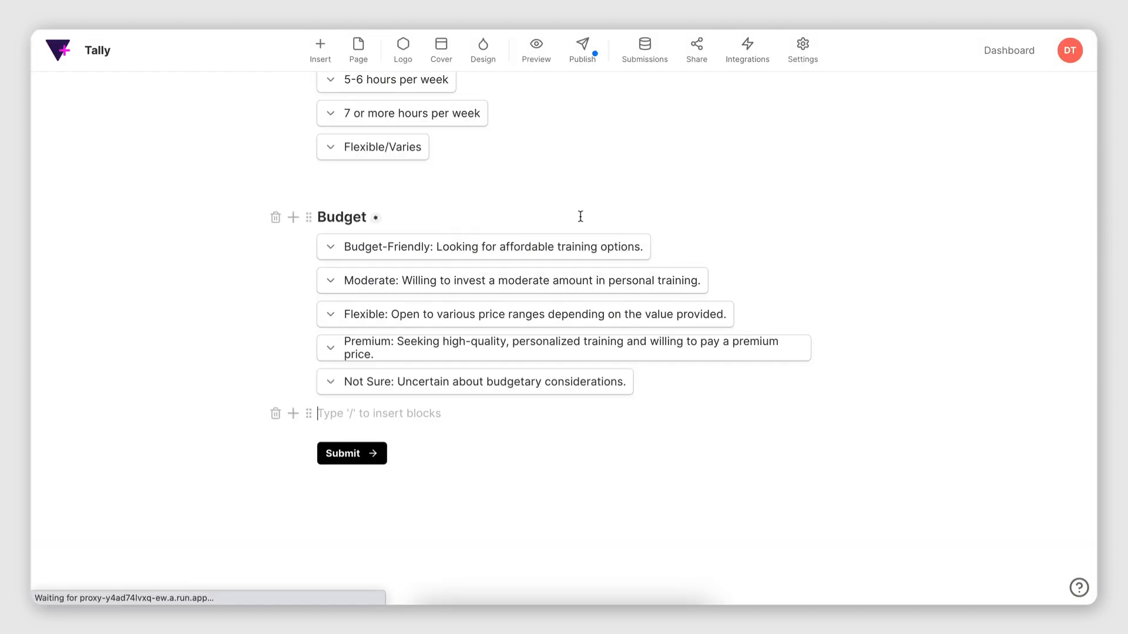
{"action": "scroll", "coordinate": [258, 249], "scroll_direction": "down", "scroll_amount": 1}
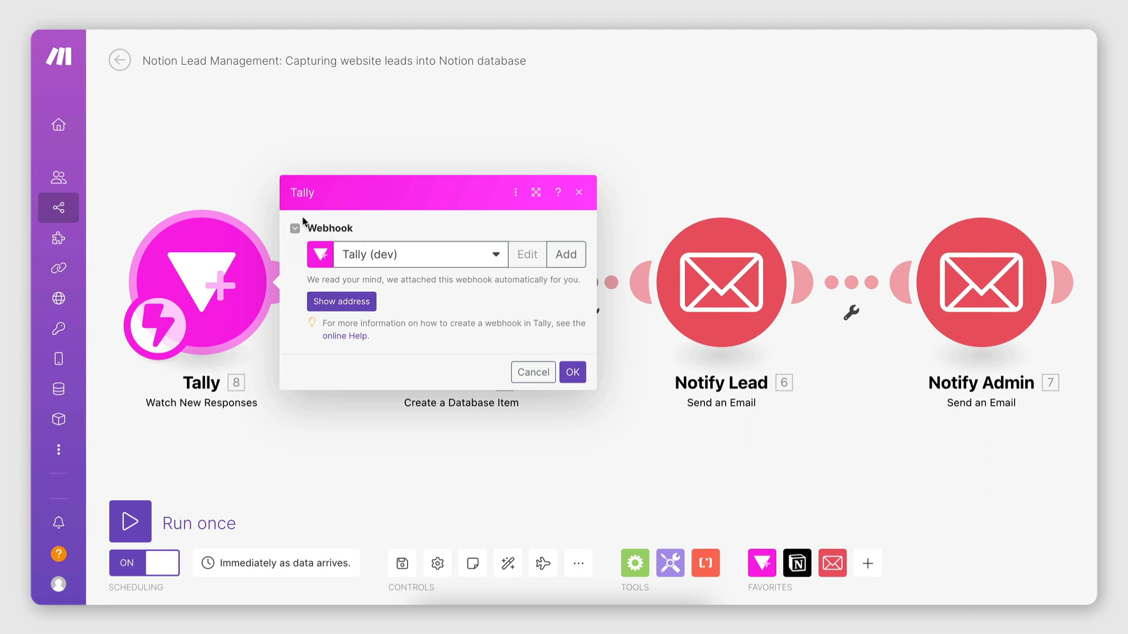
{"action": "left_click", "coordinate": [533, 372]}
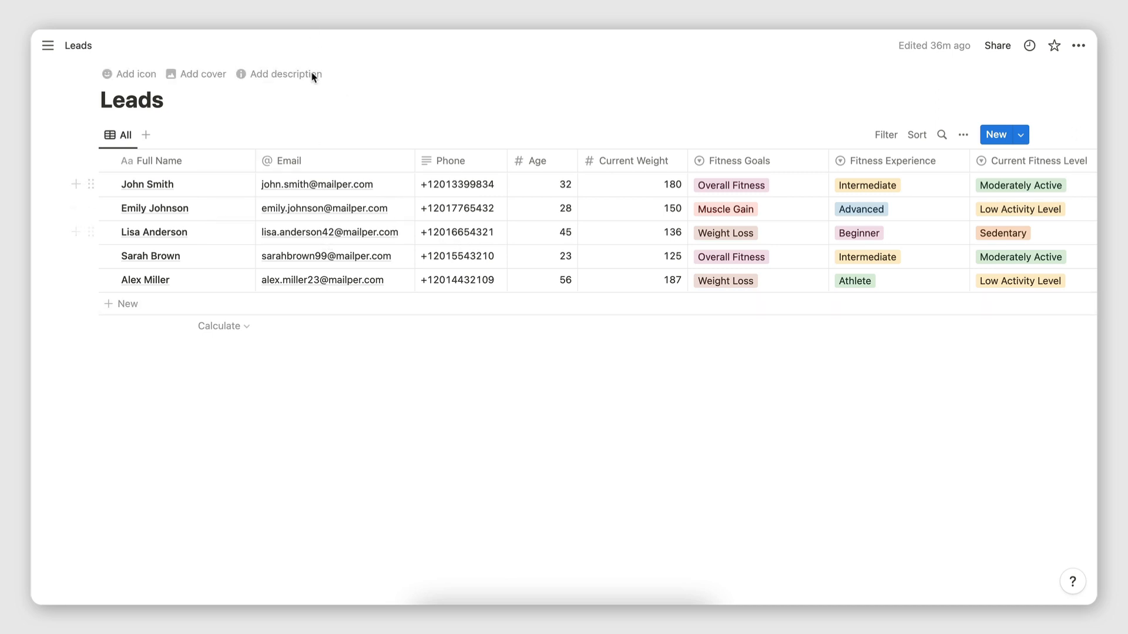
Review the Leads database columns in Notion and the field mappings of the Create a Database Item module in Make.
{"action": "scroll", "coordinate": [764, 170], "scroll_direction": "right", "scroll_amount": 5}
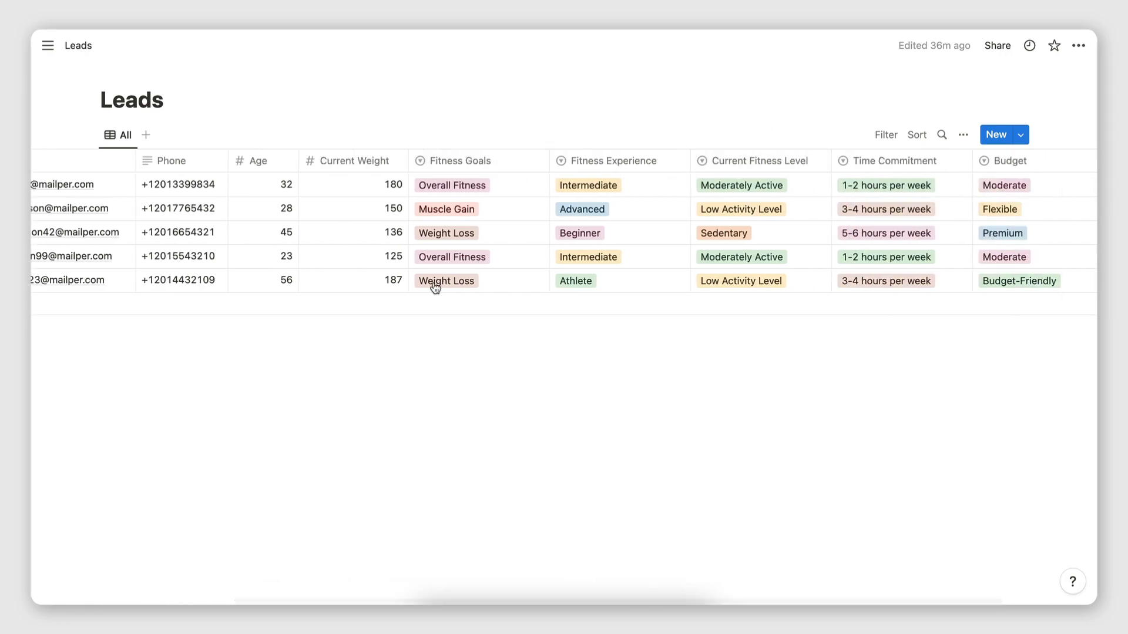
{"action": "scroll", "coordinate": [433, 285], "scroll_direction": "left", "scroll_amount": 5}
{"action": "left_click", "coordinate": [473, 376]}
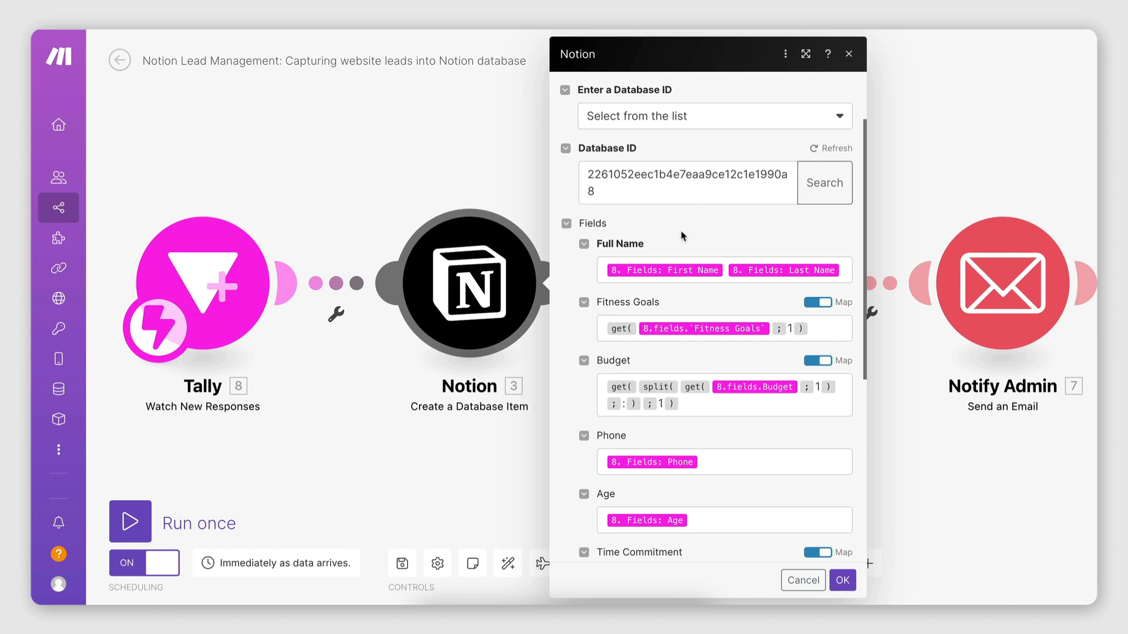
{"action": "scroll", "coordinate": [681, 235], "scroll_direction": "down", "scroll_amount": 3}
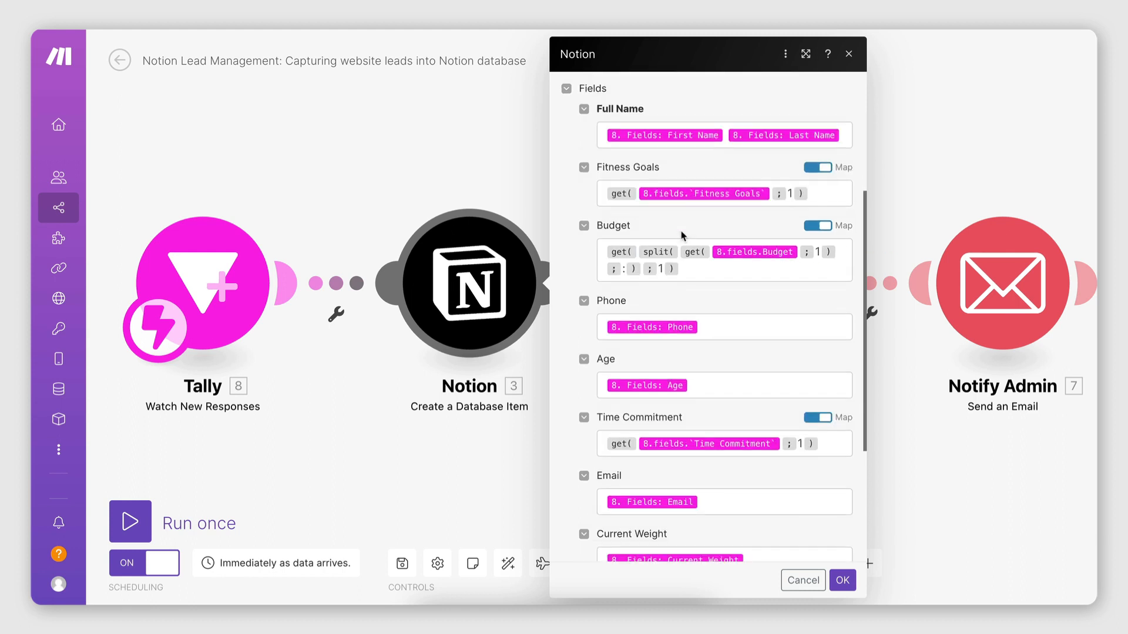
{"action": "scroll", "coordinate": [681, 235], "scroll_direction": "up", "scroll_amount": 1}
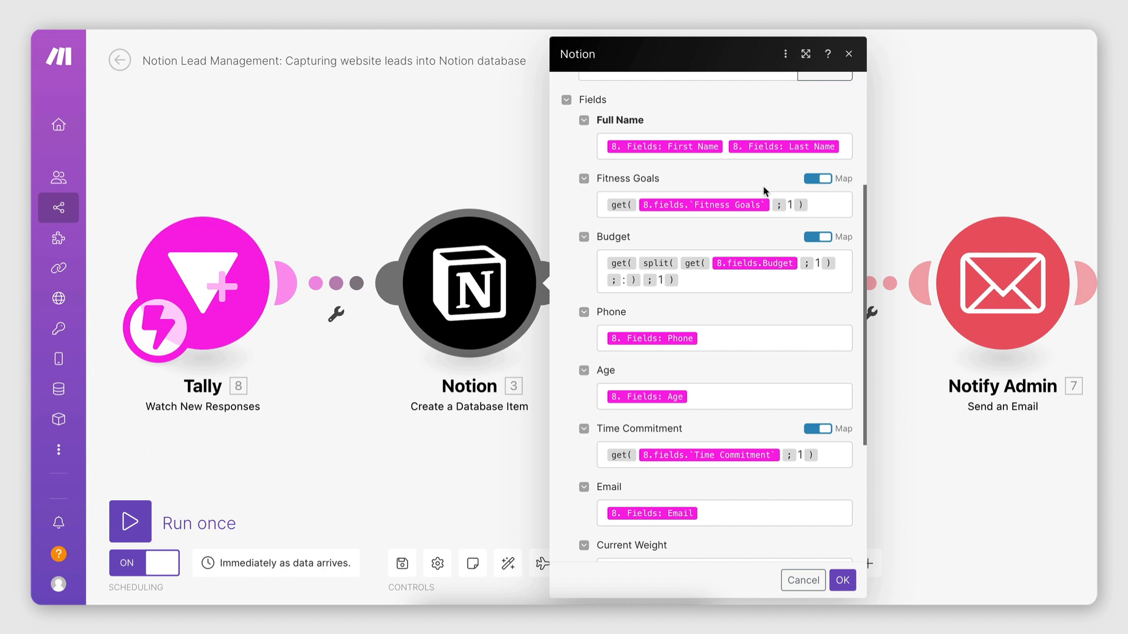
Inspect the Full Name mapping and the Tally response items available for it, and close the item list.
{"action": "left_click", "coordinate": [846, 147]}
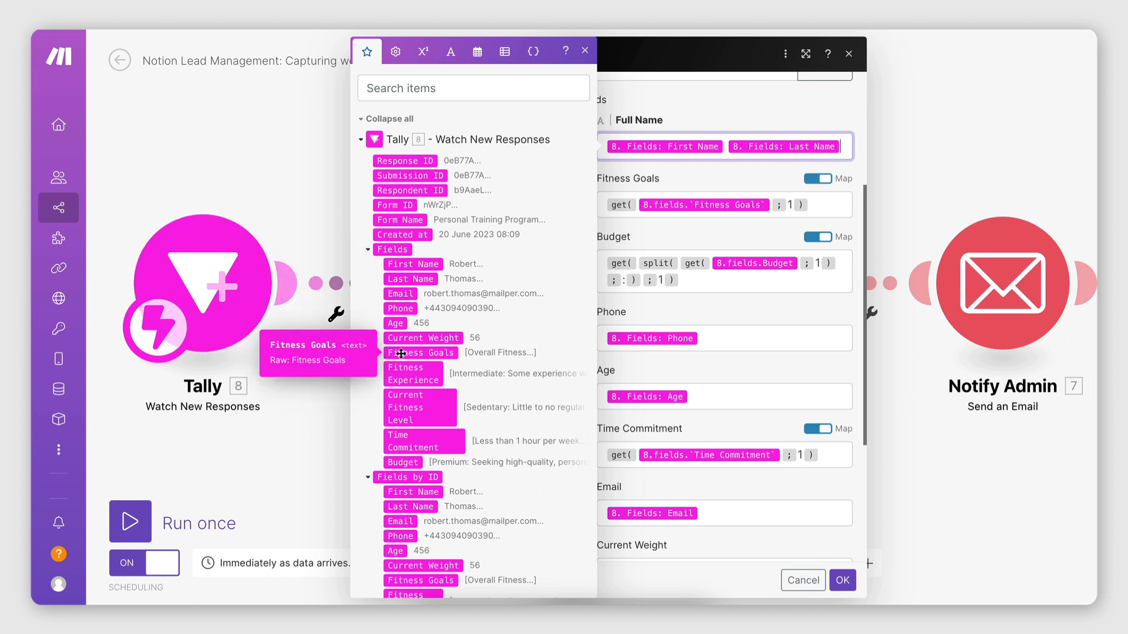
{"action": "left_click", "coordinate": [699, 242]}
{"action": "scroll", "coordinate": [678, 234], "scroll_direction": "up", "scroll_amount": 2}
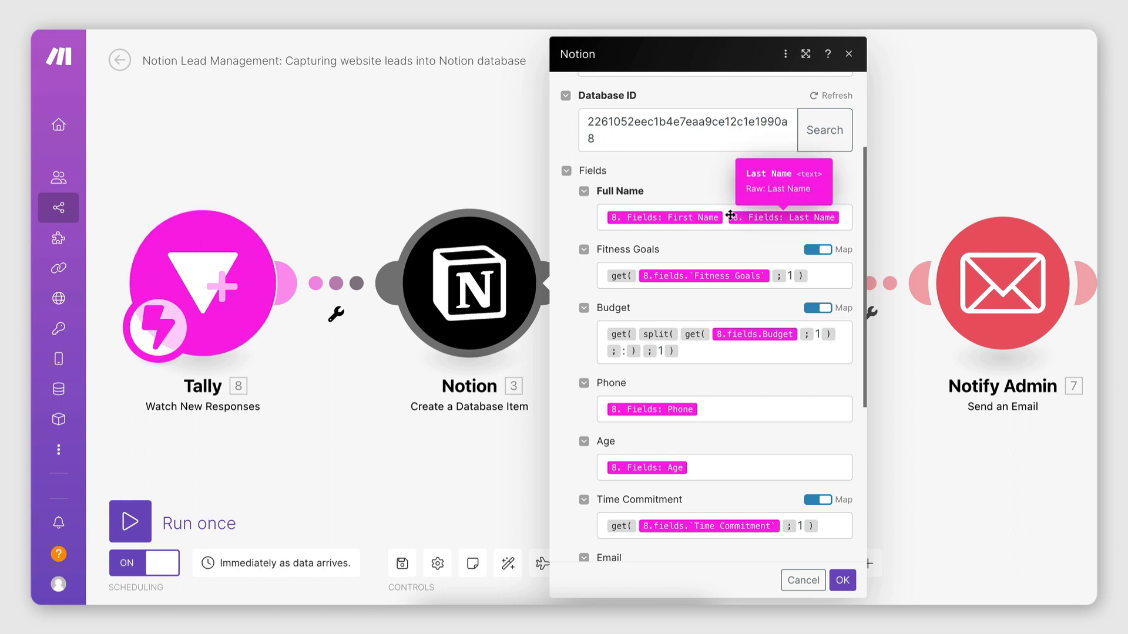
{"action": "scroll", "coordinate": [723, 264], "scroll_direction": "down", "scroll_amount": 1}
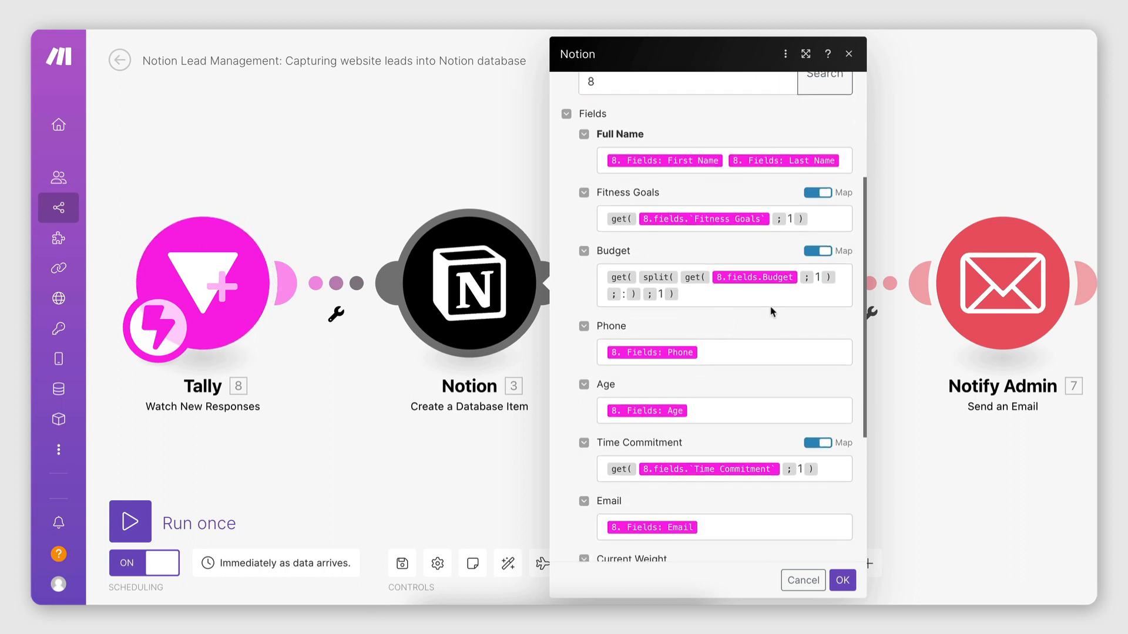
Open the Fitness Goals mapping, and examine the Fitness Goals and Fitness Experience dropdown options in the Tally form.
{"action": "left_click", "coordinate": [675, 226]}
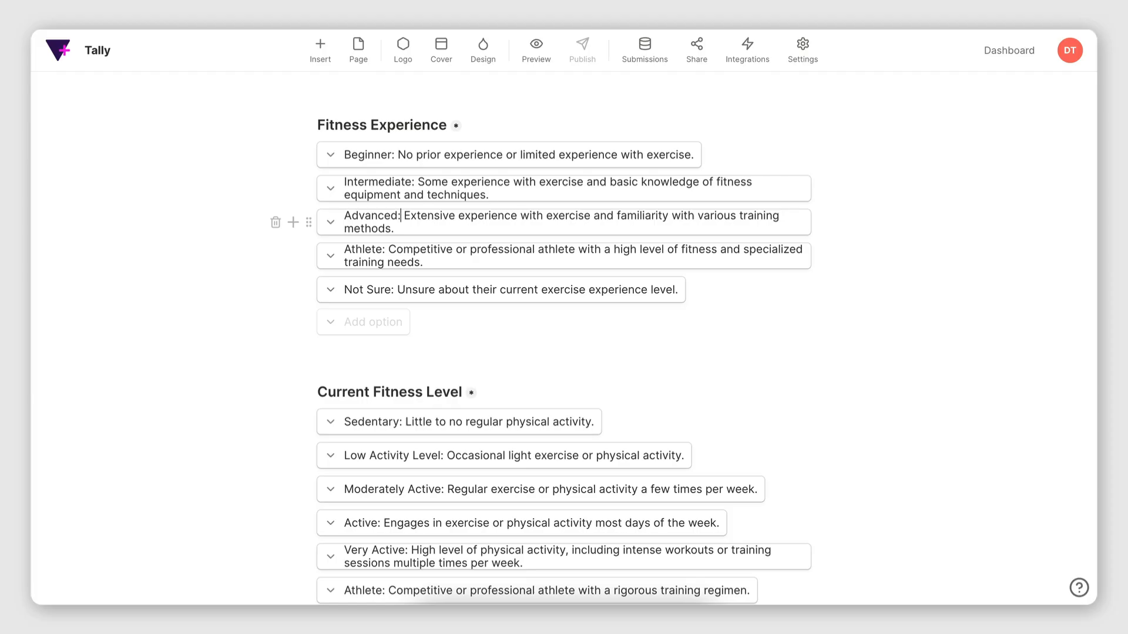
{"action": "scroll", "coordinate": [370, 365], "scroll_direction": "up", "scroll_amount": 3}
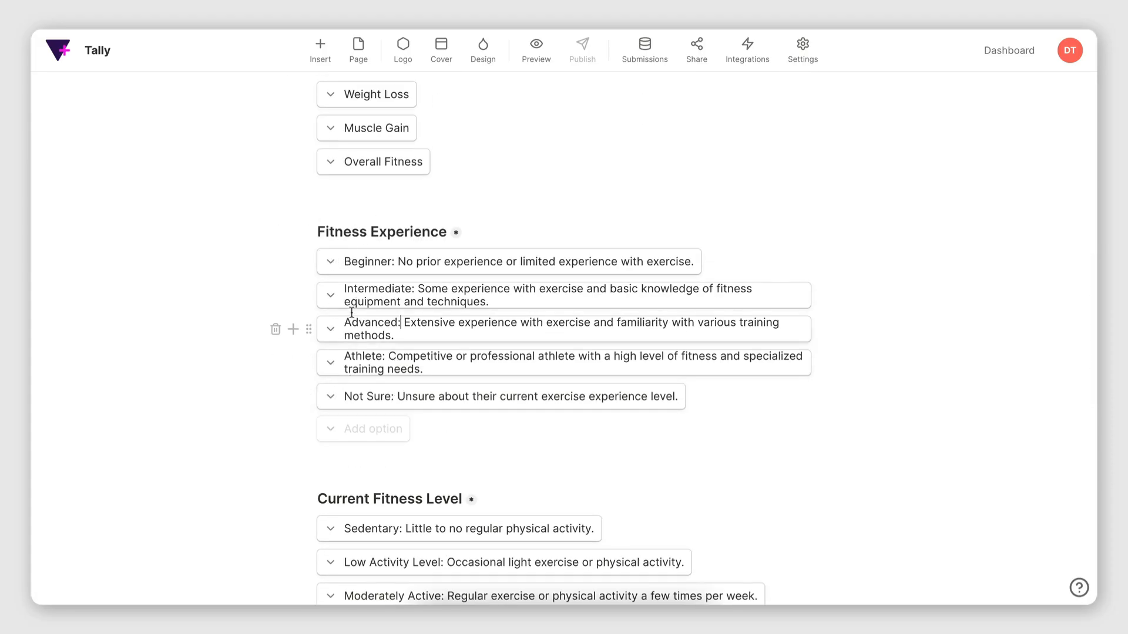
{"action": "scroll", "coordinate": [512, 377], "scroll_direction": "down", "scroll_amount": 1}
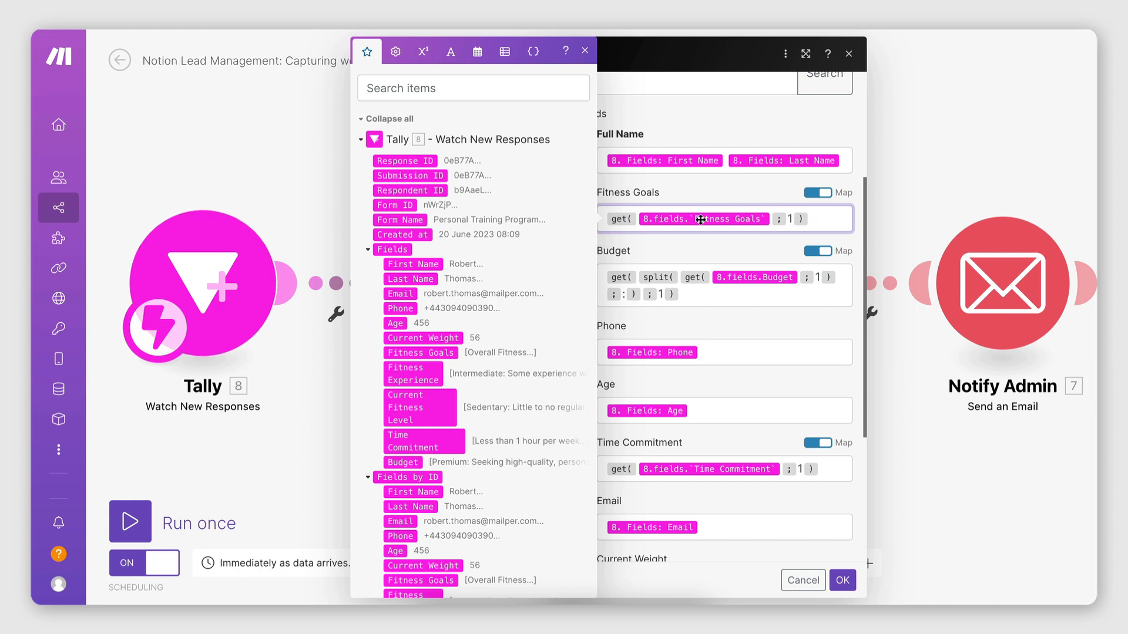
Look up the get function among the general functions in Make, and examine its use in the Fitness Goals mapping.
{"action": "mouse_move", "coordinate": [619, 221]}
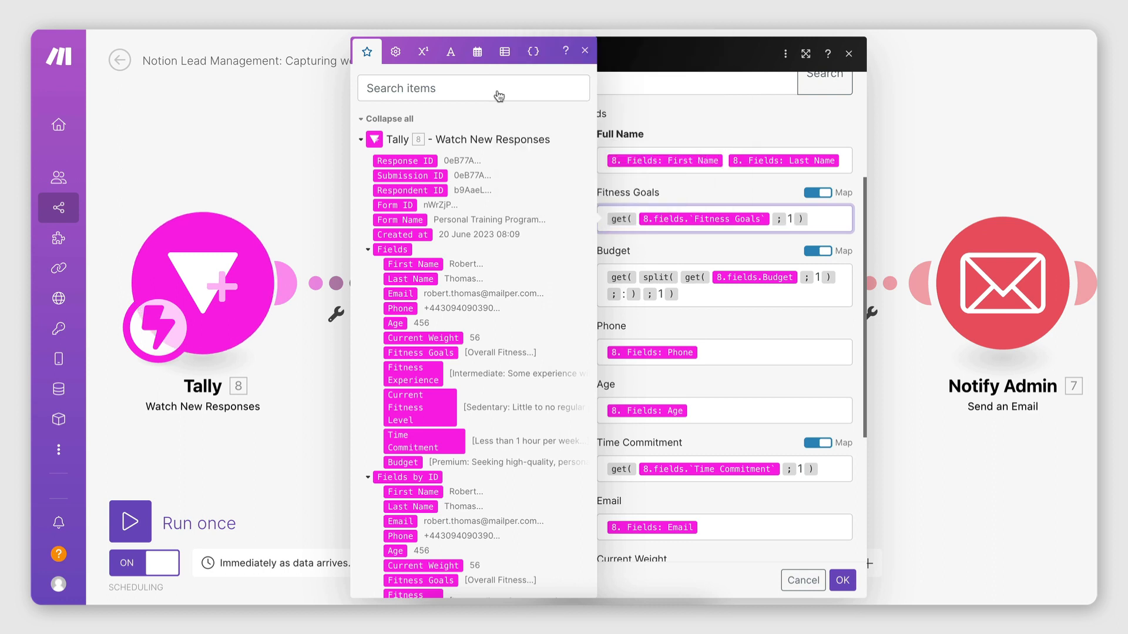
{"action": "left_click", "coordinate": [423, 52]}
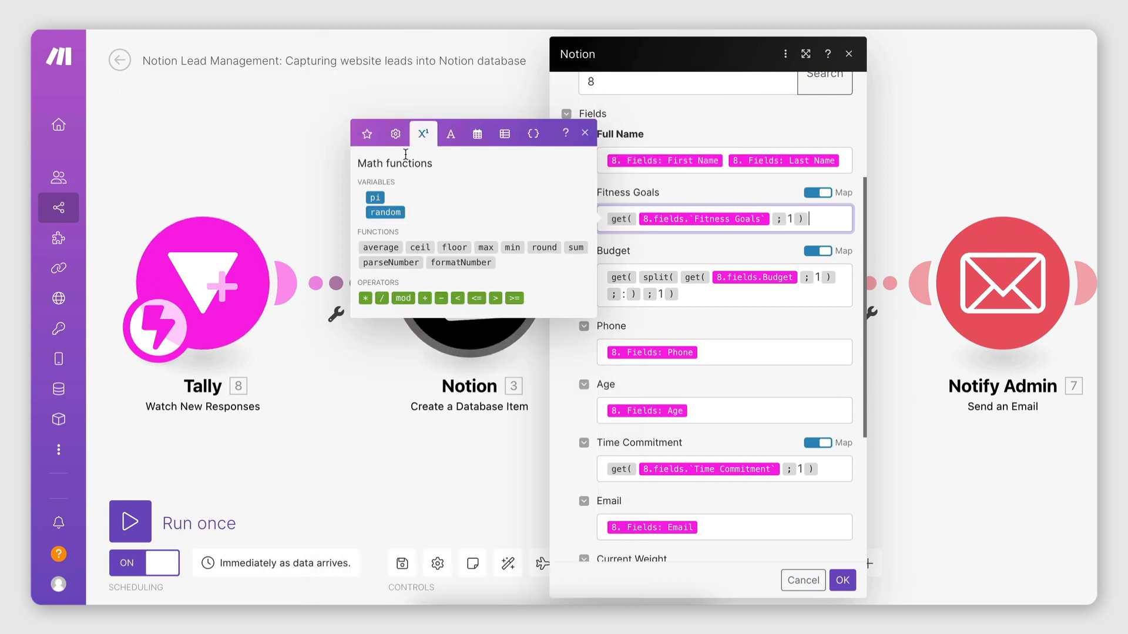
{"action": "left_click", "coordinate": [396, 134]}
{"action": "mouse_move", "coordinate": [390, 229]}
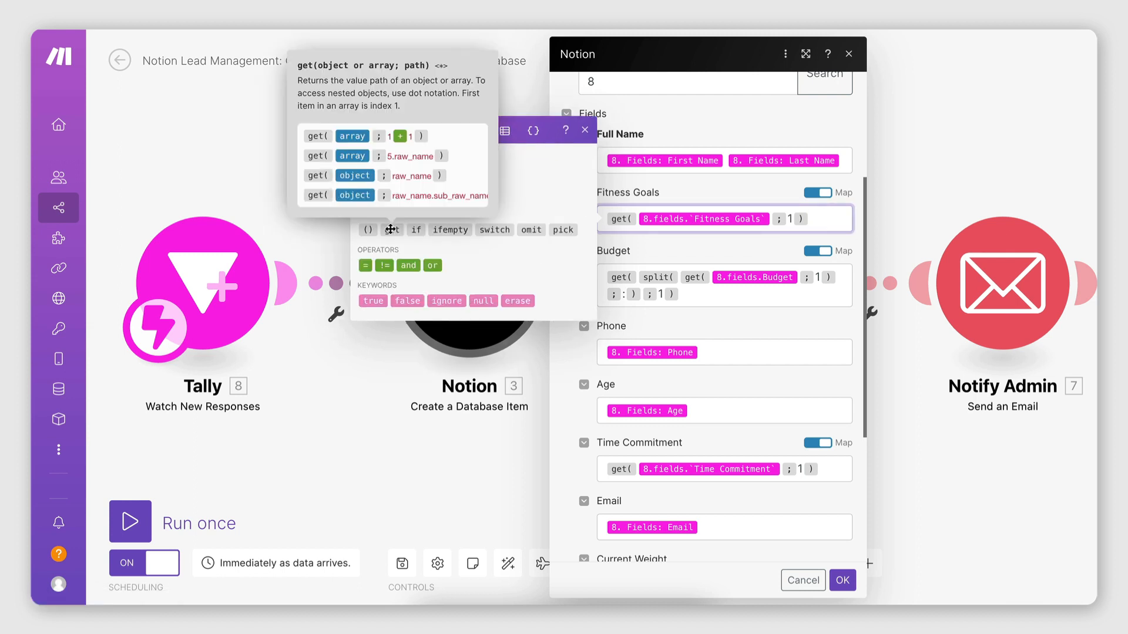
{"action": "left_click", "coordinate": [722, 249]}
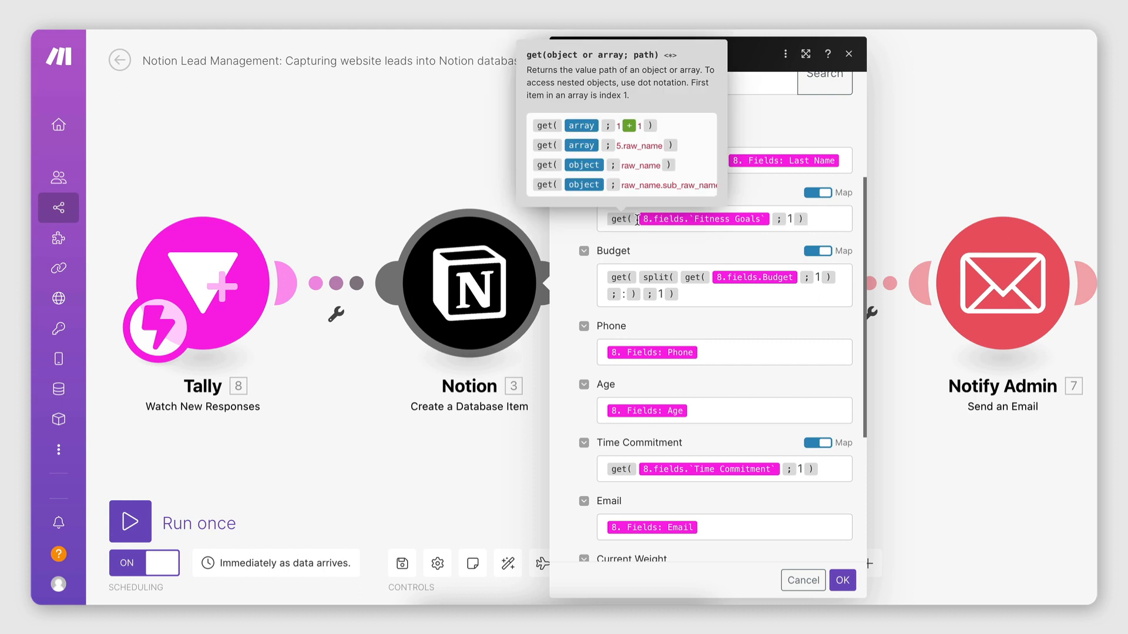
{"action": "mouse_move", "coordinate": [744, 221]}
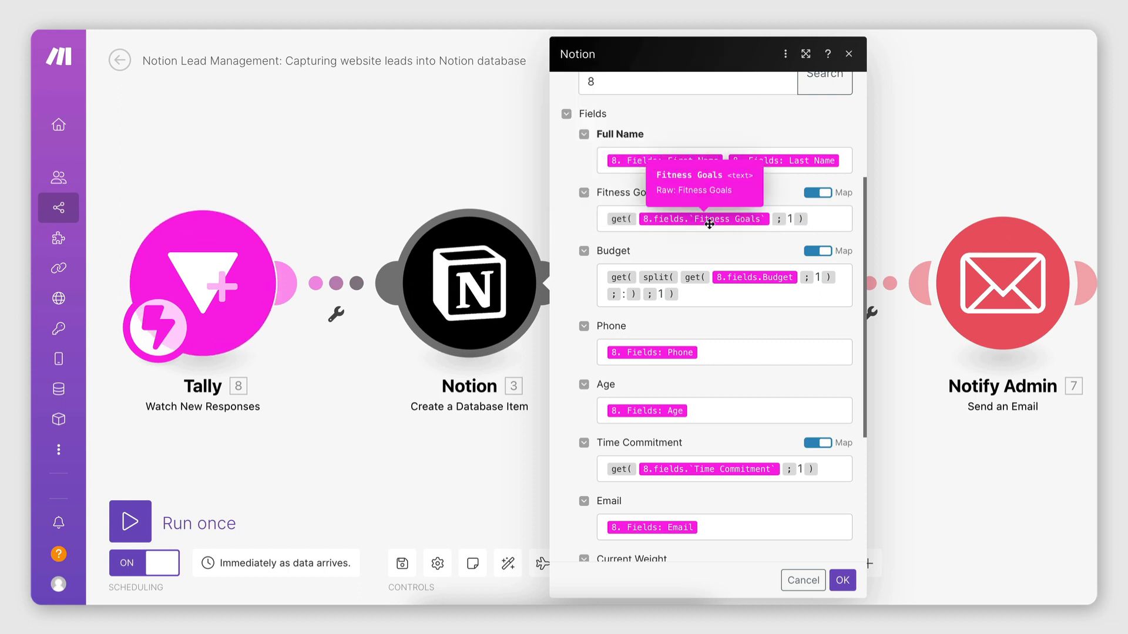
Examine the index argument in the Fitness Goals mapping, close the function list, and look over the Budget mapping.
{"action": "left_click", "coordinate": [791, 219]}
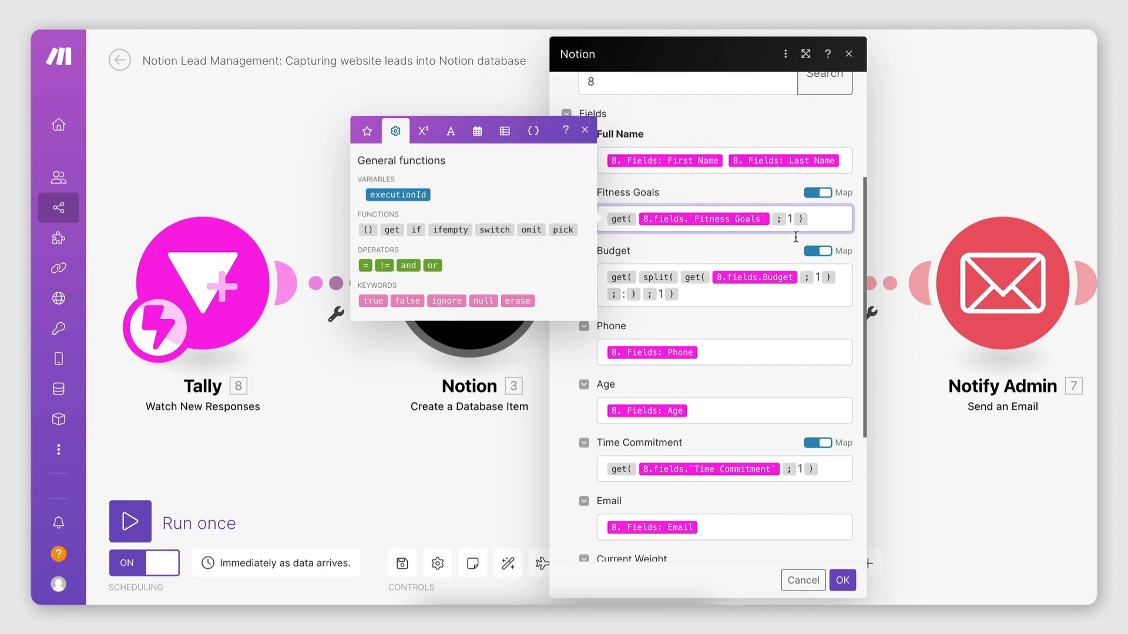
{"action": "left_click", "coordinate": [774, 252]}
{"action": "scroll", "coordinate": [686, 261], "scroll_direction": "down", "scroll_amount": 1}
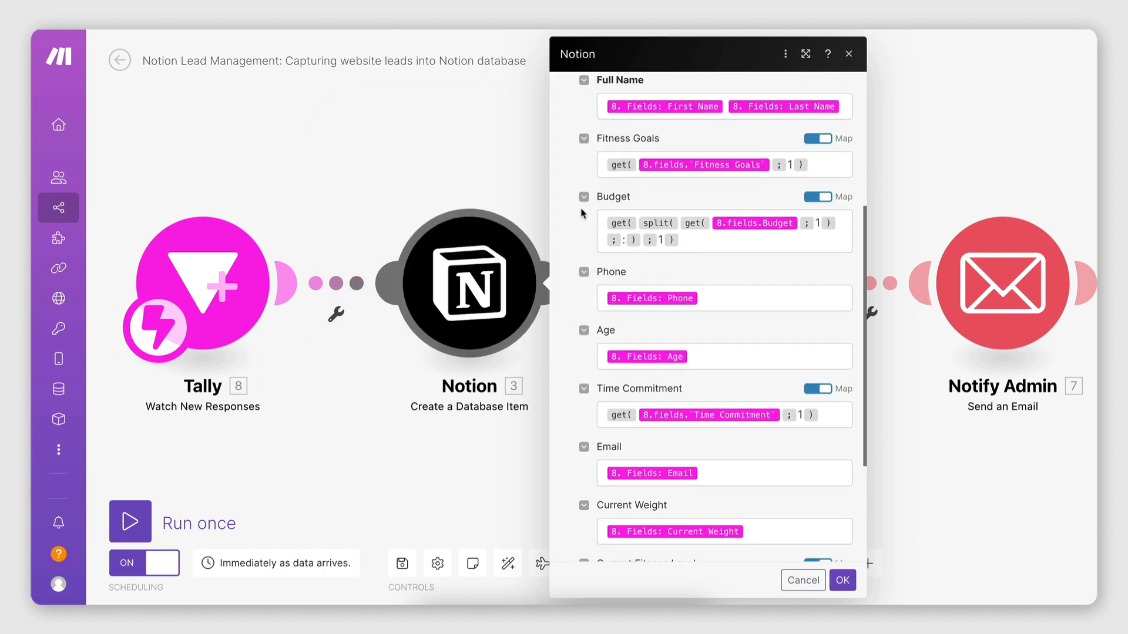
{"action": "scroll", "coordinate": [597, 201], "scroll_direction": "up", "scroll_amount": 1}
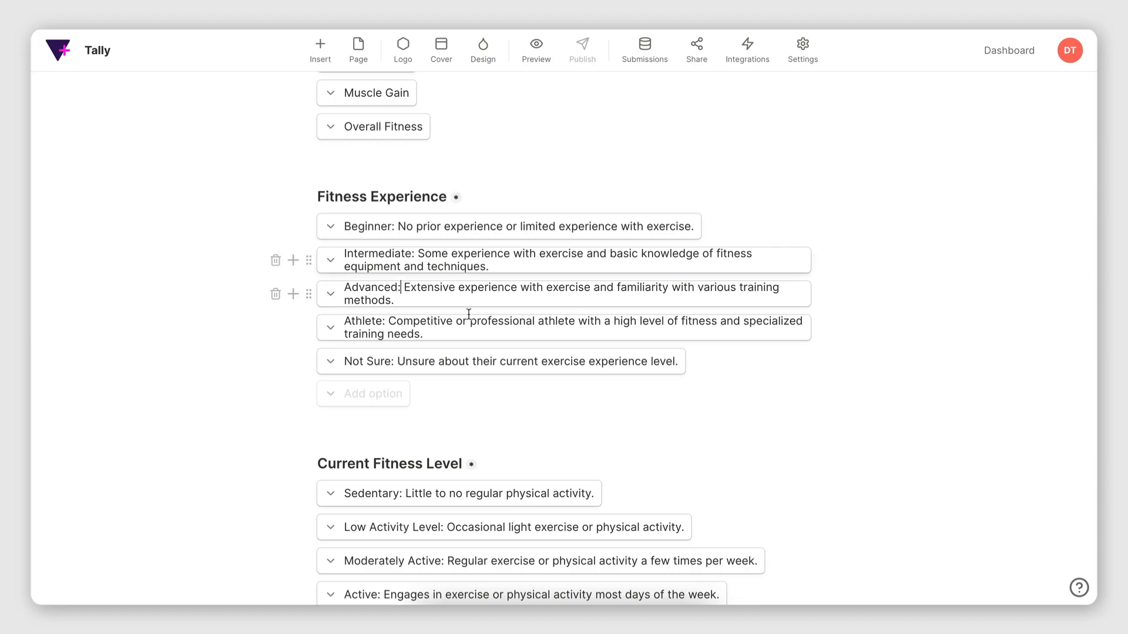
Switch to the Tally form and compare the dropdown options for Fitness Experience, Current Fitness Level, Time Commitment and Budget.
{"action": "scroll", "coordinate": [469, 310], "scroll_direction": "down", "scroll_amount": 10}
{"action": "scroll", "coordinate": [479, 350], "scroll_direction": "down", "scroll_amount": 3}
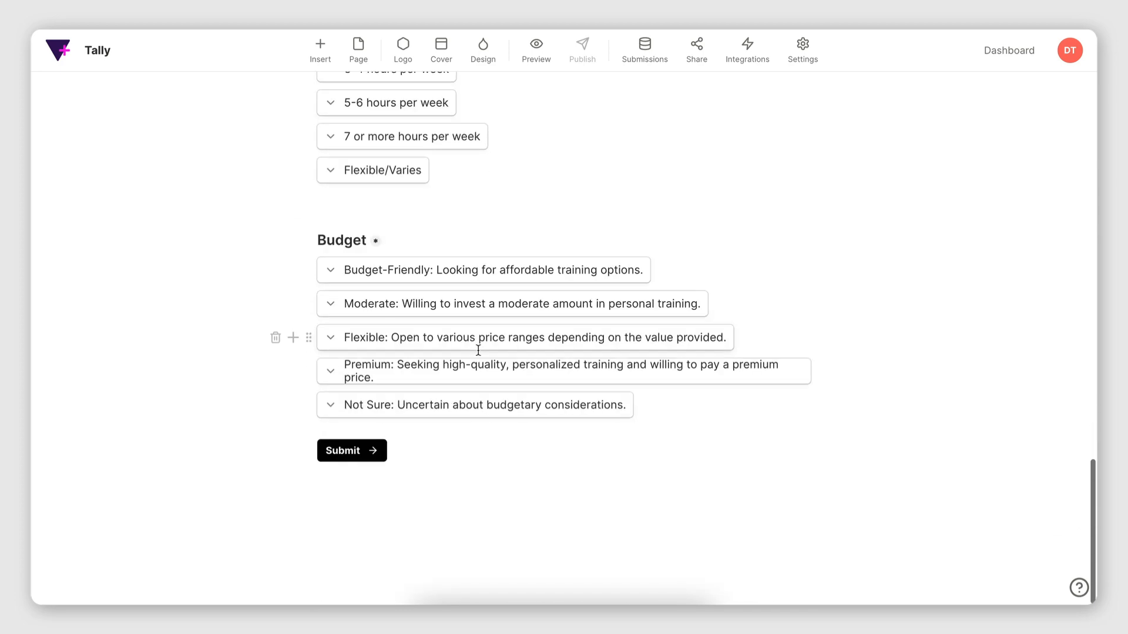
{"action": "scroll", "coordinate": [479, 350], "scroll_direction": "up", "scroll_amount": 9}
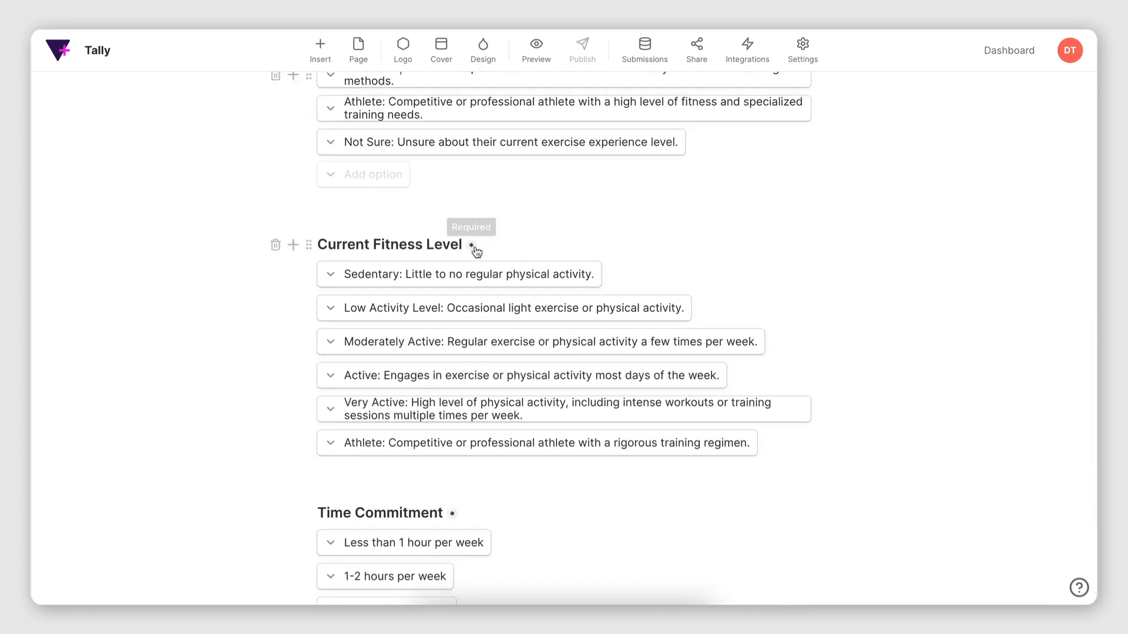
{"action": "scroll", "coordinate": [473, 247], "scroll_direction": "up", "scroll_amount": 3}
{"action": "scroll", "coordinate": [447, 145], "scroll_direction": "down", "scroll_amount": 2}
{"action": "scroll", "coordinate": [447, 145], "scroll_direction": "down", "scroll_amount": 10}
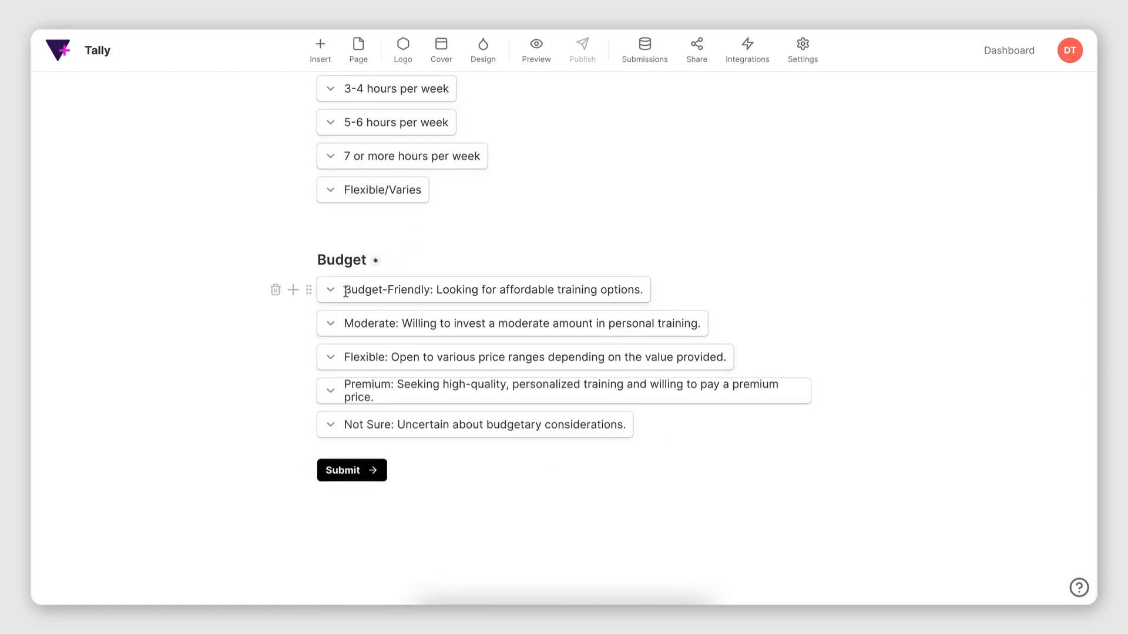
Highlight the text before and after the colon in Tally's Budget-Friendly option, and compare it with the Leads database columns in Notion.
{"action": "left_click_drag", "start_coordinate": [346, 292], "coordinate": [431, 294]}
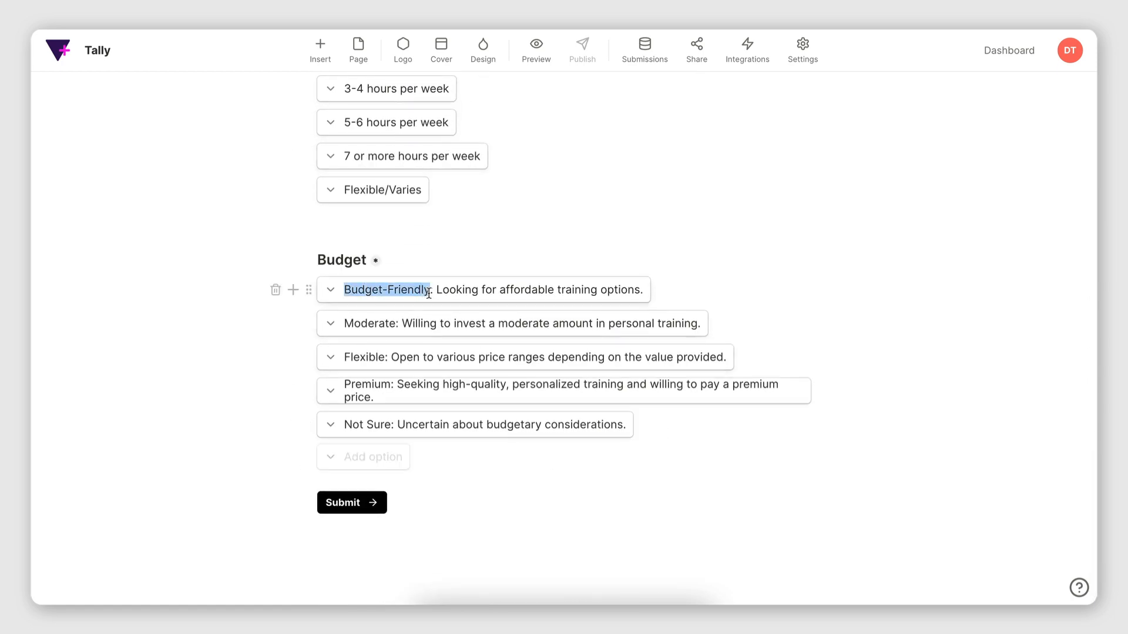
{"action": "left_click", "coordinate": [432, 294]}
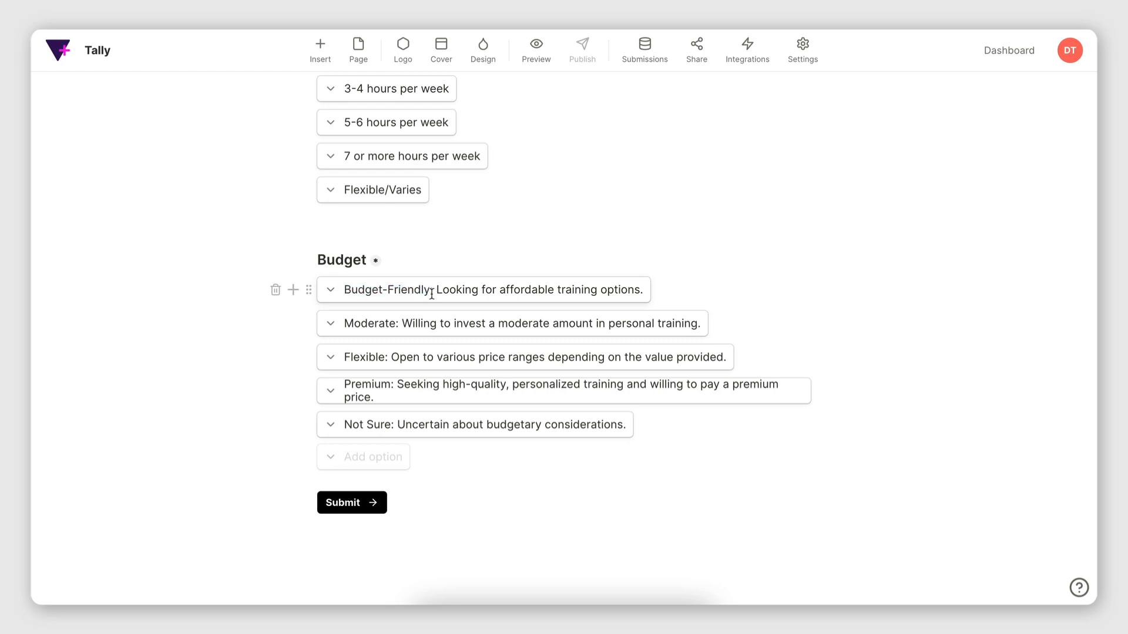
{"action": "left_click", "coordinate": [432, 295]}
{"action": "left_click_drag", "start_coordinate": [437, 292], "coordinate": [643, 290]}
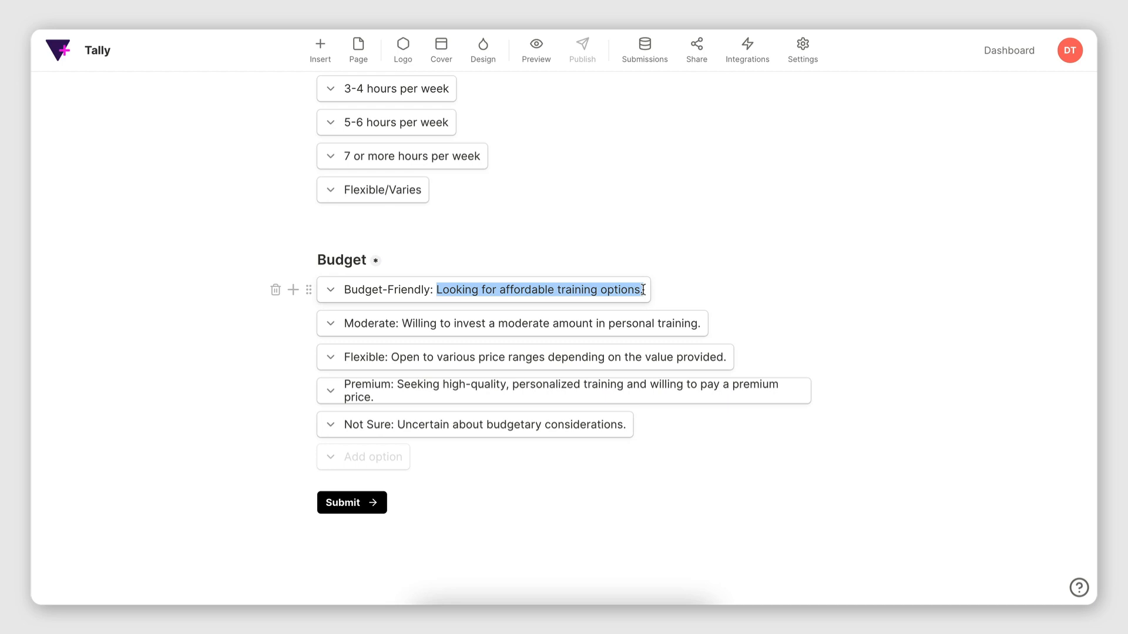
{"action": "left_click", "coordinate": [643, 290]}
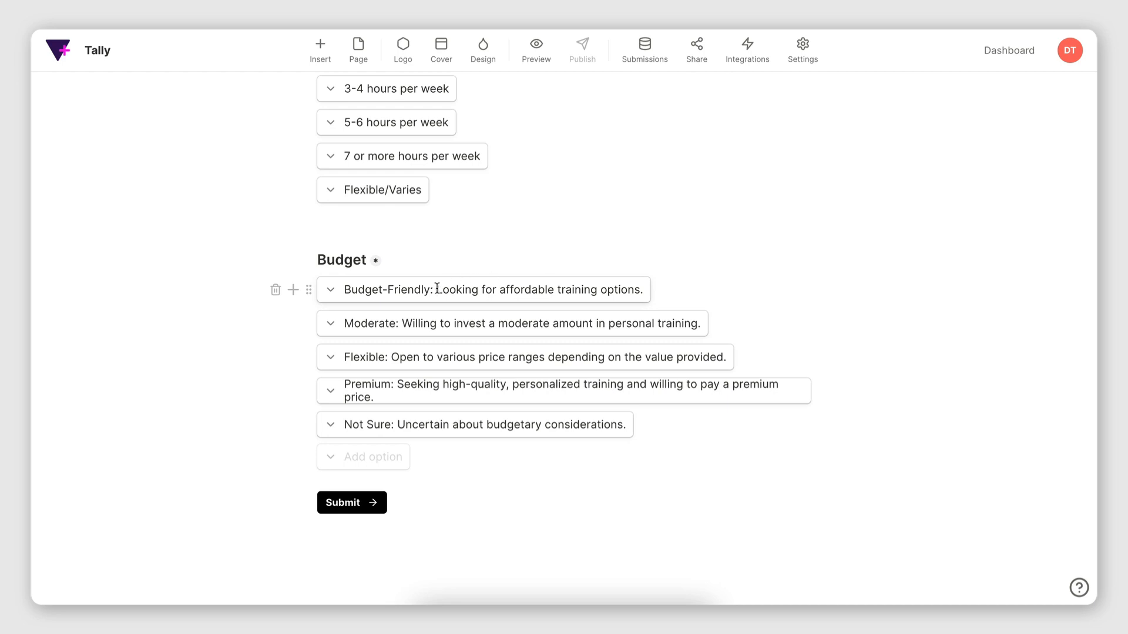
{"action": "left_click_drag", "start_coordinate": [436, 290], "coordinate": [570, 290]}
{"action": "left_click", "coordinate": [570, 290]}
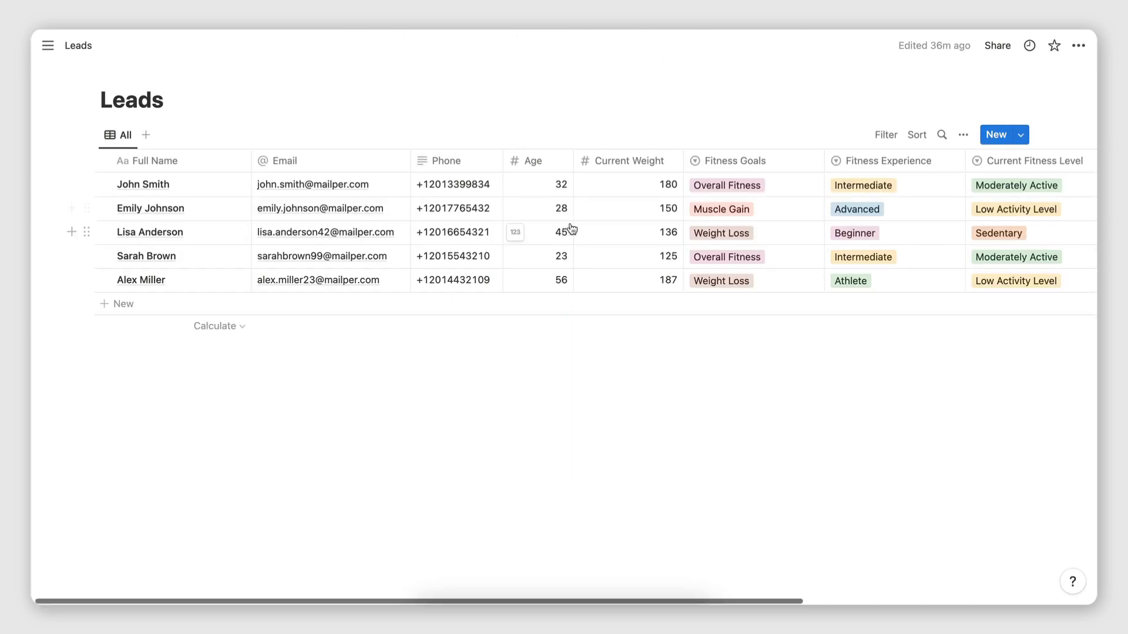
{"action": "scroll", "coordinate": [582, 217], "scroll_direction": "right", "scroll_amount": 5}
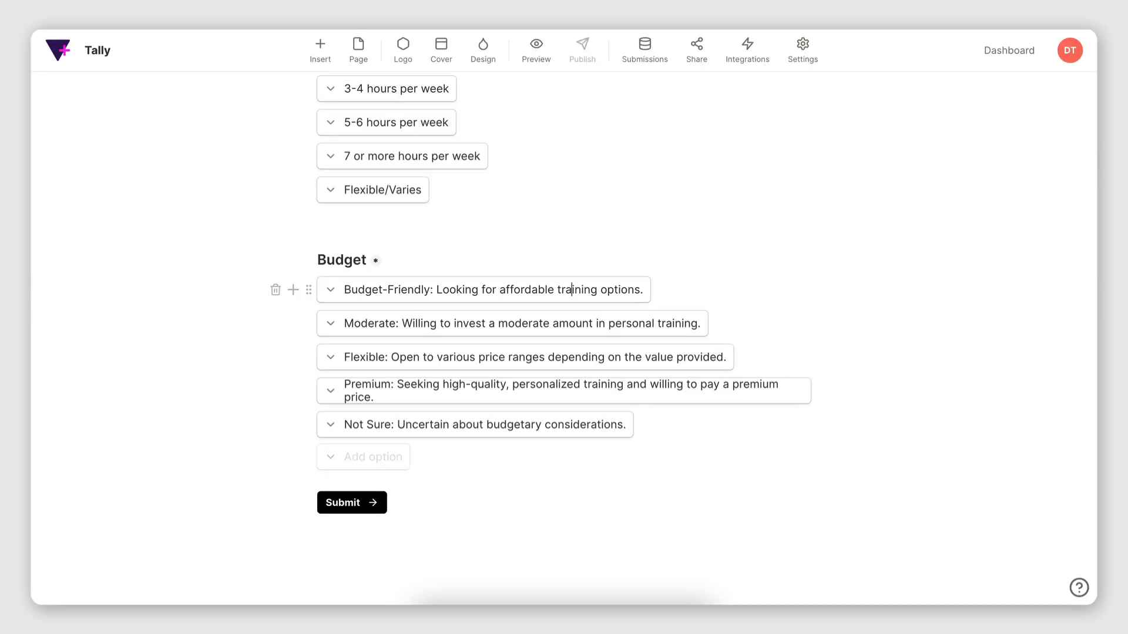
{"action": "left_click_drag", "start_coordinate": [431, 292], "coordinate": [641, 284]}
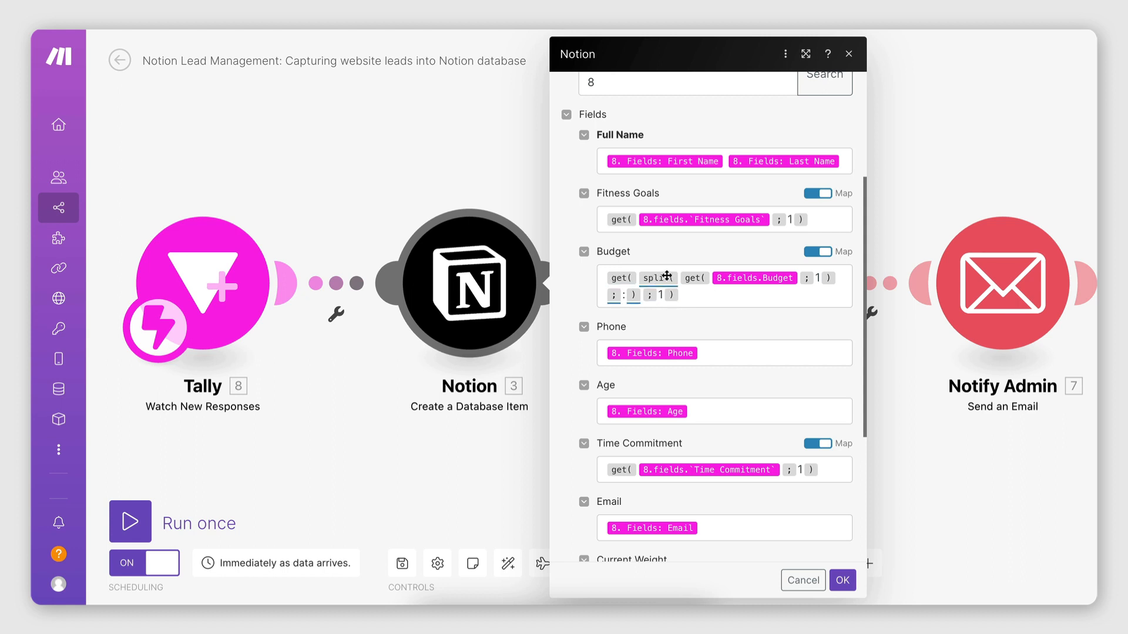
Examine the split function and its colon separator in Make's Budget mapping, checking them against the Budget-Friendly option in Tally.
{"action": "mouse_move", "coordinate": [669, 283]}
{"action": "left_click", "coordinate": [815, 279]}
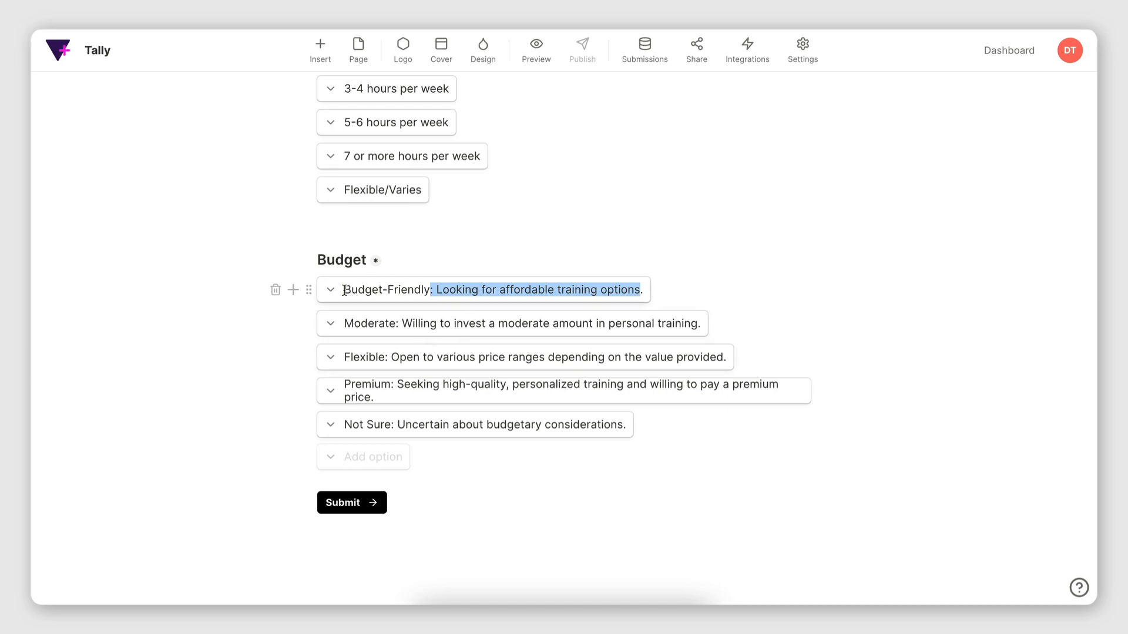
{"action": "left_click_drag", "start_coordinate": [344, 290], "coordinate": [434, 290]}
{"action": "left_click", "coordinate": [432, 291]}
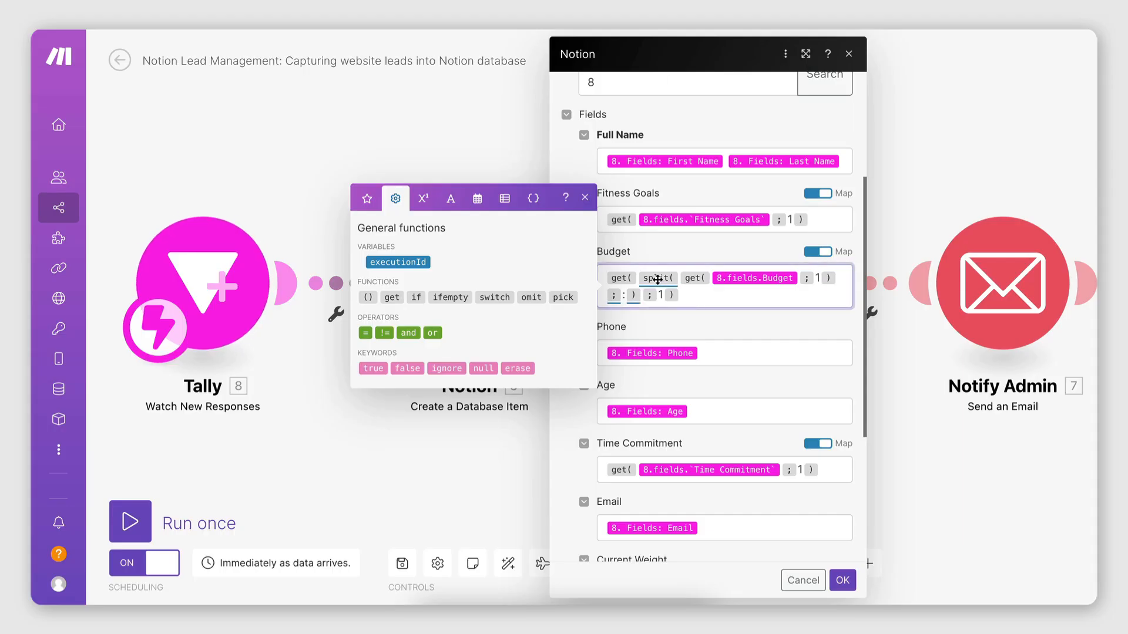
{"action": "mouse_move", "coordinate": [623, 296]}
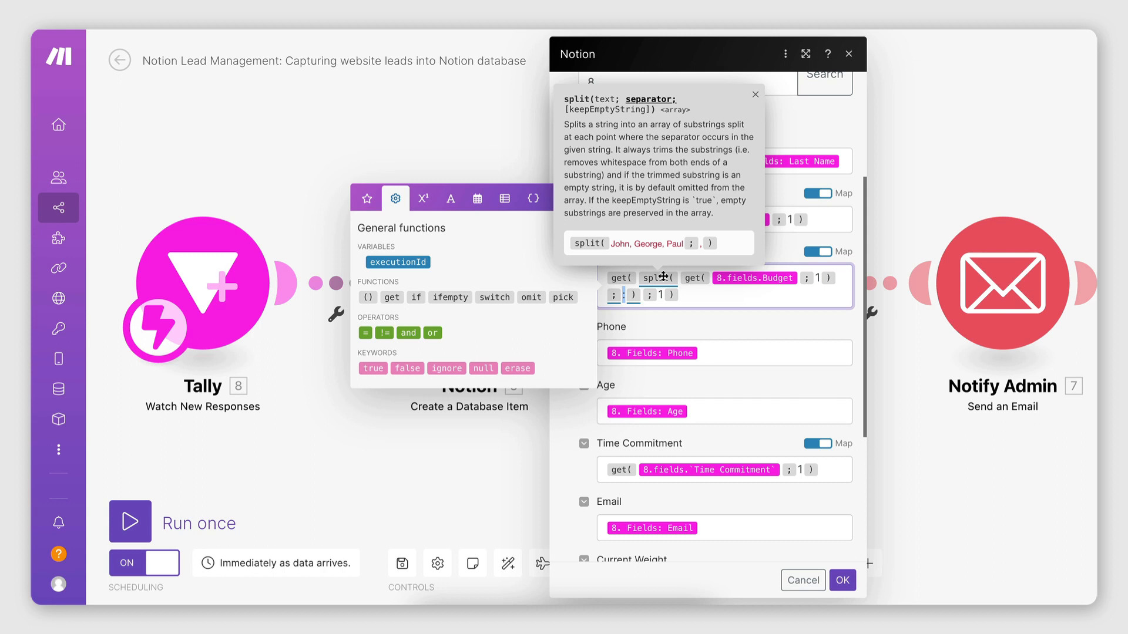
{"action": "left_click", "coordinate": [687, 292]}
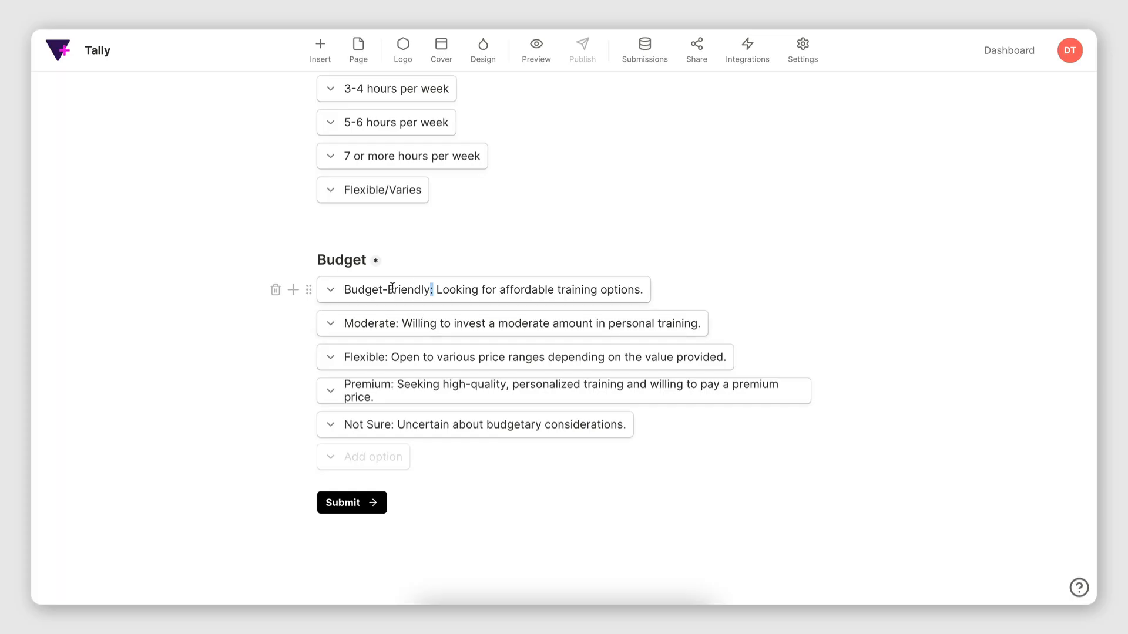
Highlight the label before the colon in the Budget-Friendly option of the Tally form.
{"action": "mouse_move", "coordinate": [344, 290]}
{"action": "left_mouse_down"}
{"action": "mouse_move", "coordinate": [429, 291]}
{"action": "mouse_move", "coordinate": [344, 292]}
{"action": "left_mouse_up"}
{"action": "left_click", "coordinate": [430, 292]}
{"action": "left_click", "coordinate": [351, 291]}
{"action": "left_click_drag", "start_coordinate": [344, 290], "coordinate": [430, 291]}
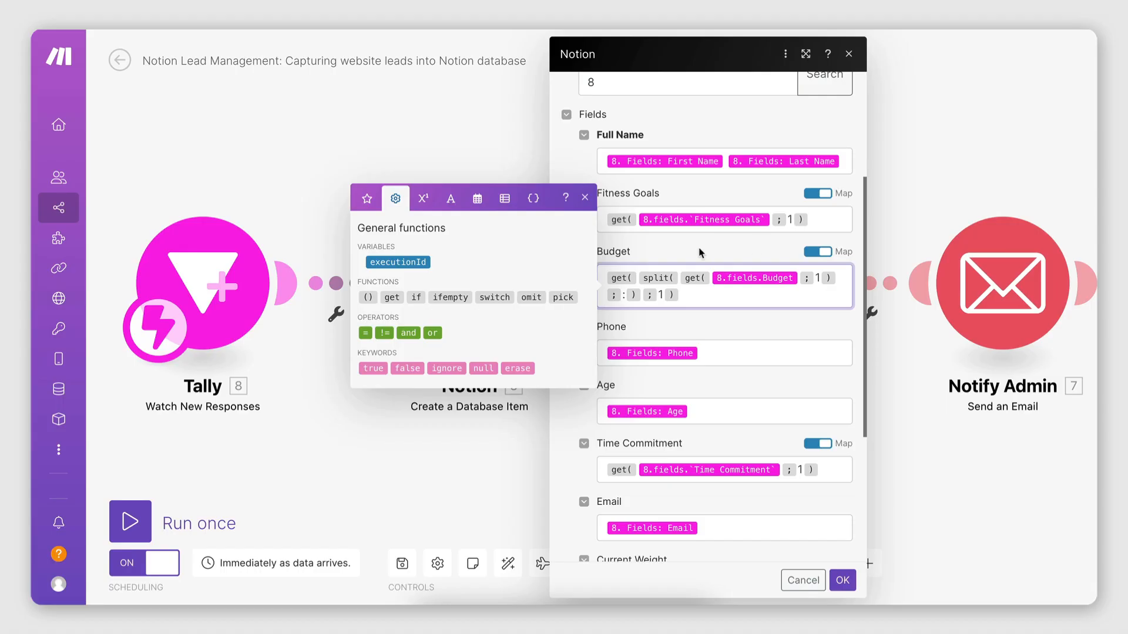
Inspect the outer get function and its index argument in Make's Budget mapping, and close the function list.
{"action": "mouse_move", "coordinate": [625, 278]}
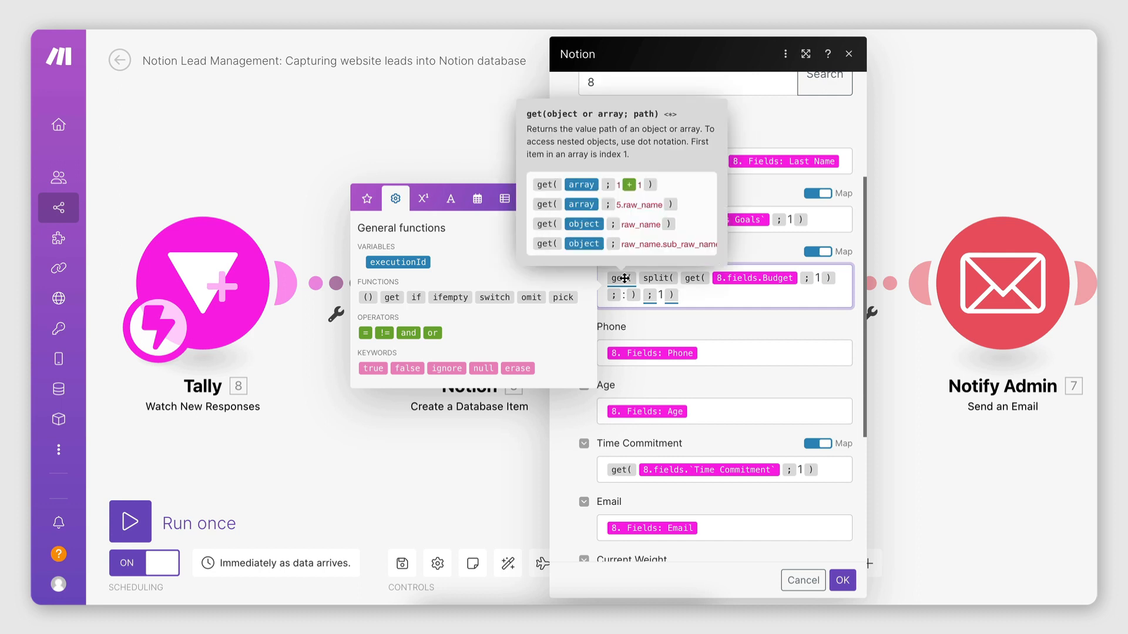
{"action": "double_click", "coordinate": [661, 295]}
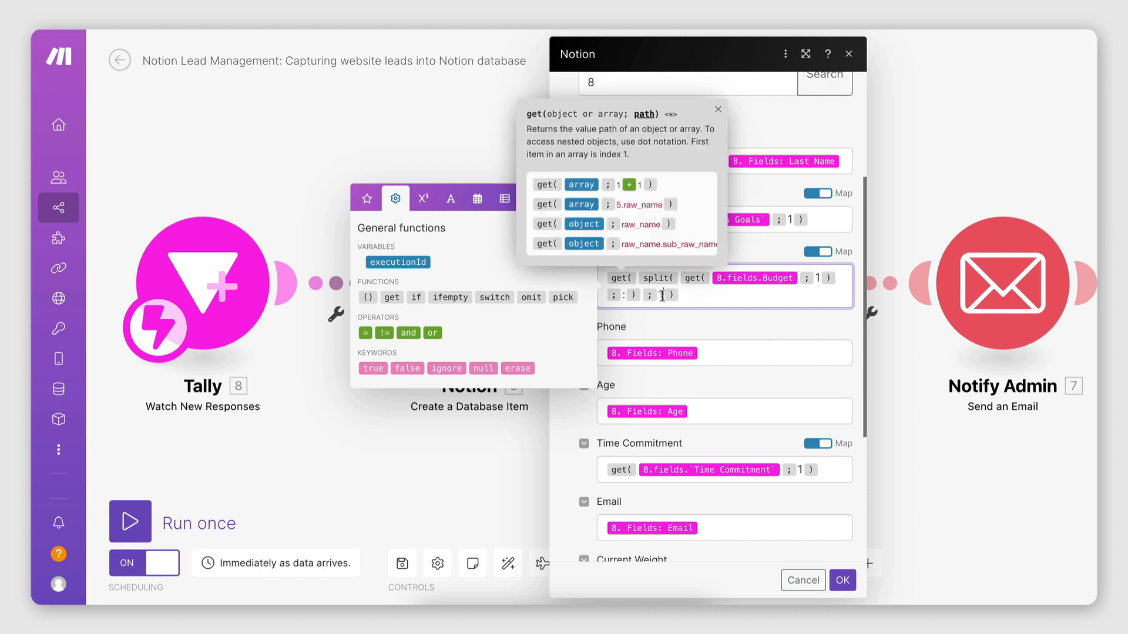
{"action": "left_click", "coordinate": [689, 299]}
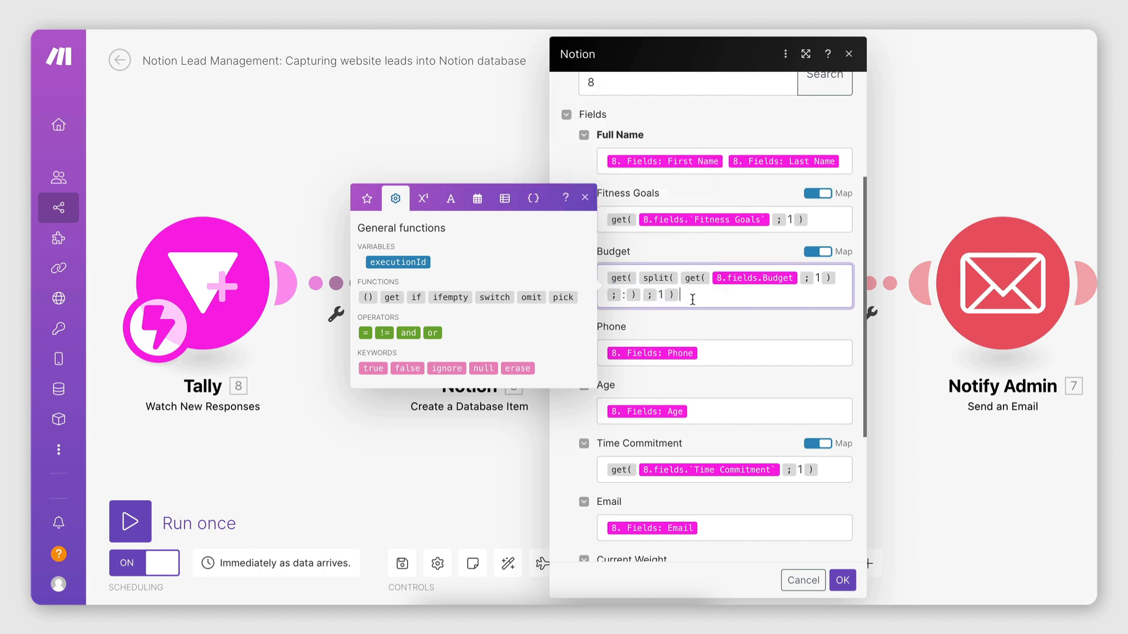
{"action": "left_click", "coordinate": [756, 318]}
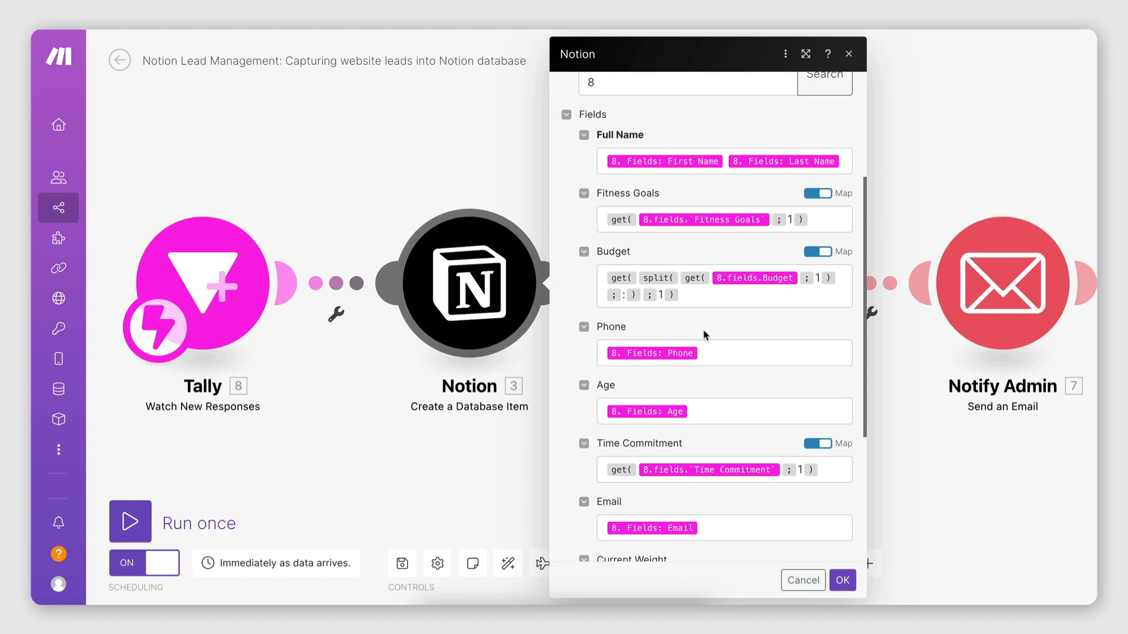
Review the remaining Notion field mappings, examine the get function for Time Commitment, and open the Current Fitness Level mapping.
{"action": "scroll", "coordinate": [705, 334], "scroll_direction": "down", "scroll_amount": 2}
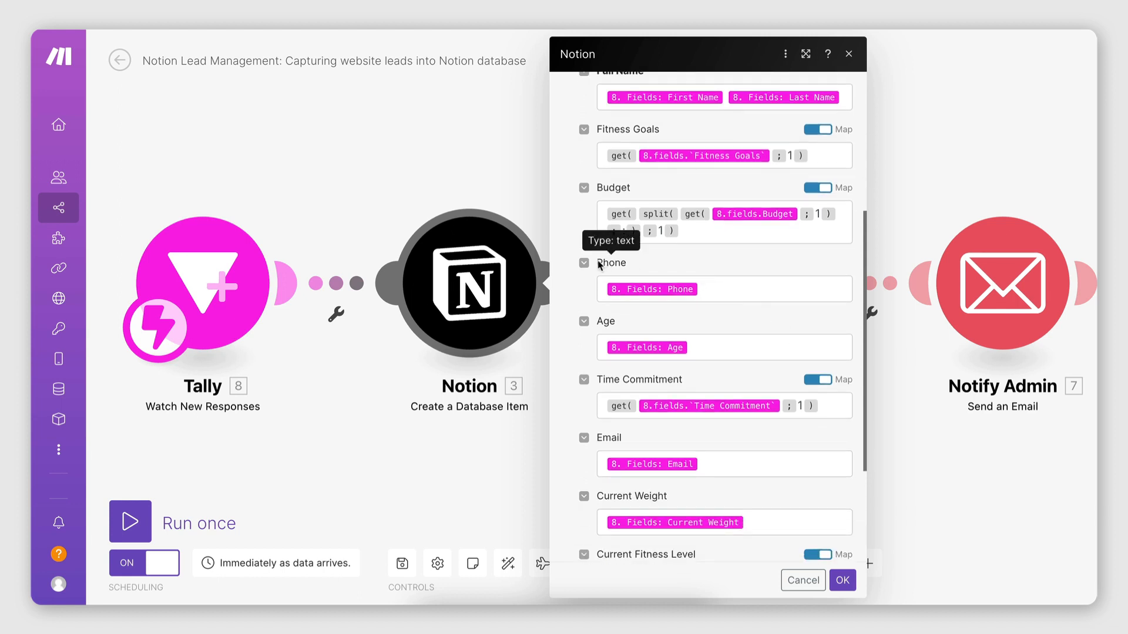
{"action": "scroll", "coordinate": [760, 307], "scroll_direction": "down", "scroll_amount": 2}
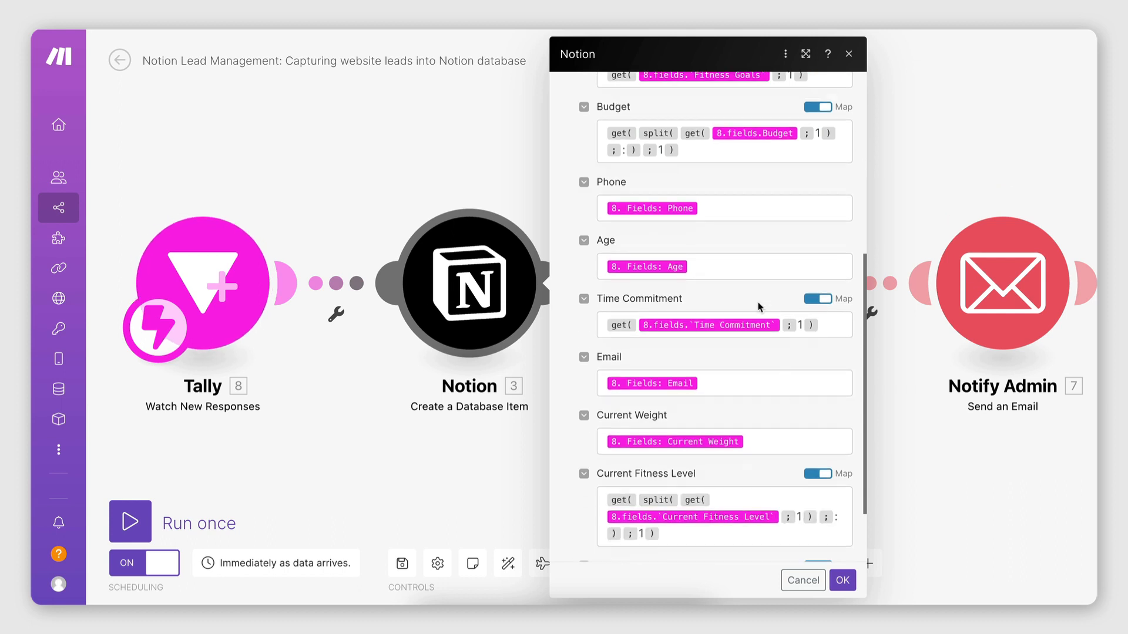
{"action": "scroll", "coordinate": [706, 266], "scroll_direction": "down", "scroll_amount": 2}
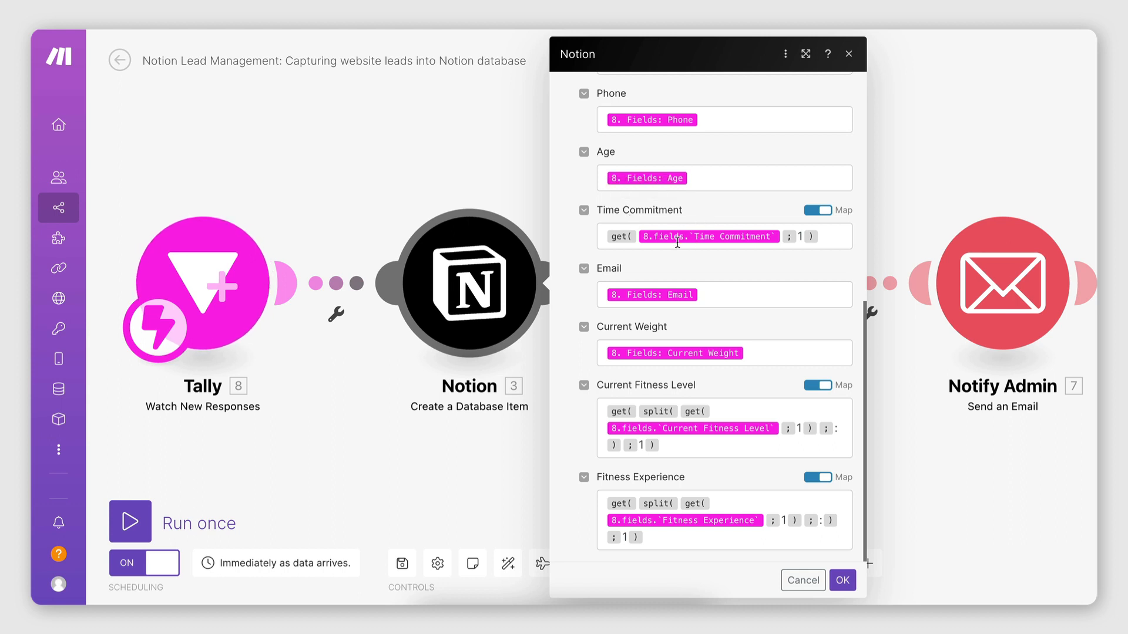
{"action": "left_click", "coordinate": [809, 238]}
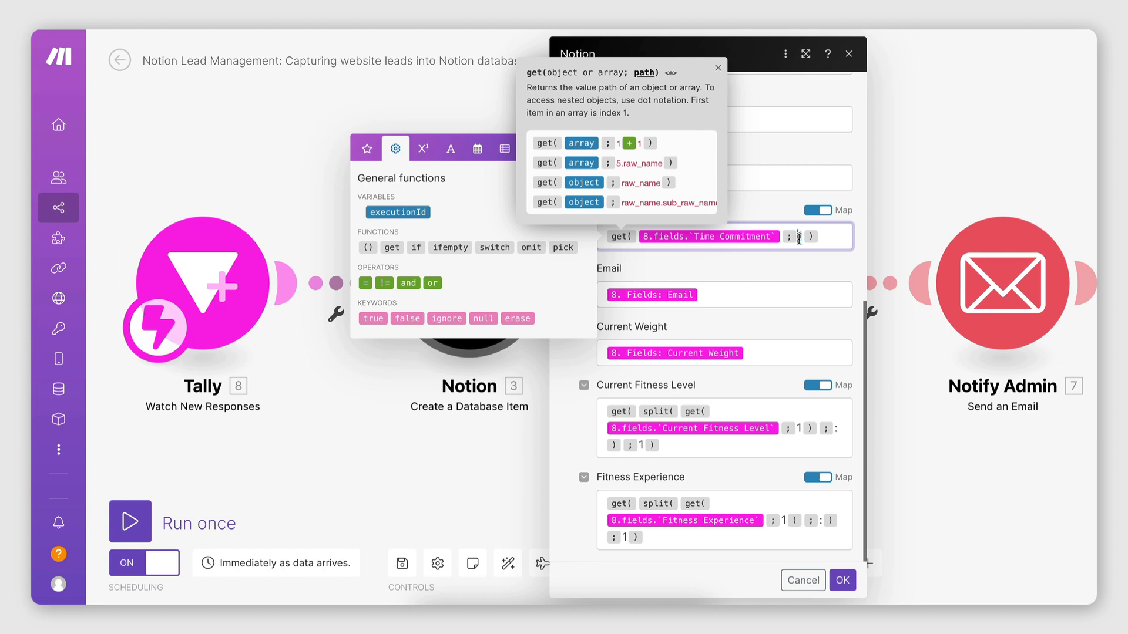
{"action": "left_click", "coordinate": [766, 266]}
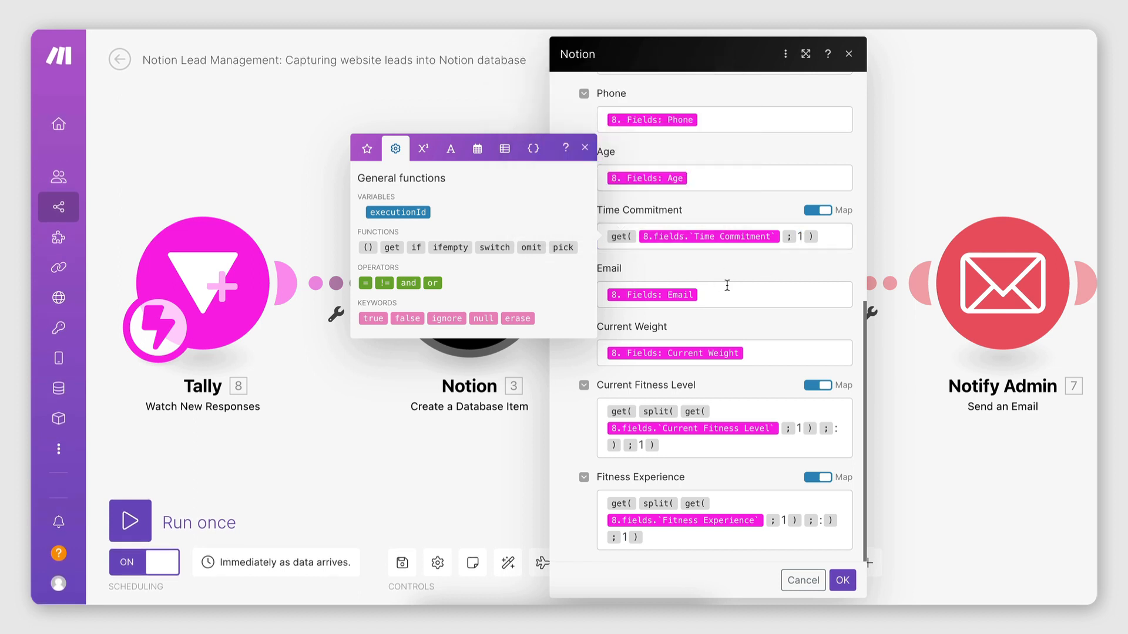
{"action": "left_click", "coordinate": [703, 446]}
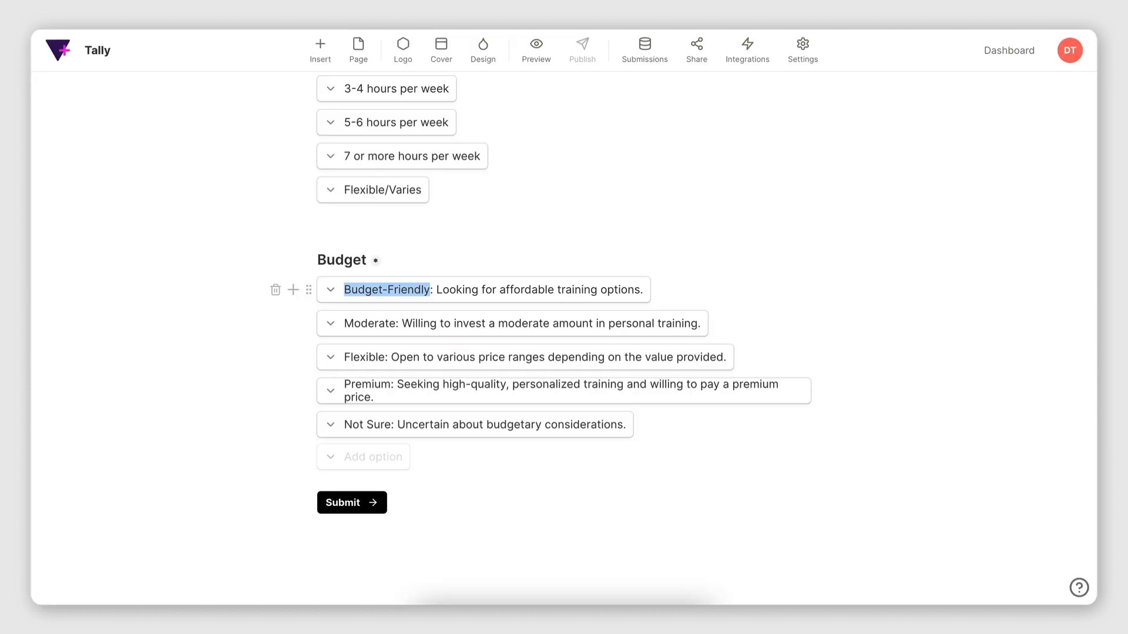
Highlight the labels before the colon in Tally's Budget-Friendly and Sedentary options, and confirm the Notion module's settings in Make.
{"action": "left_click", "coordinate": [399, 289]}
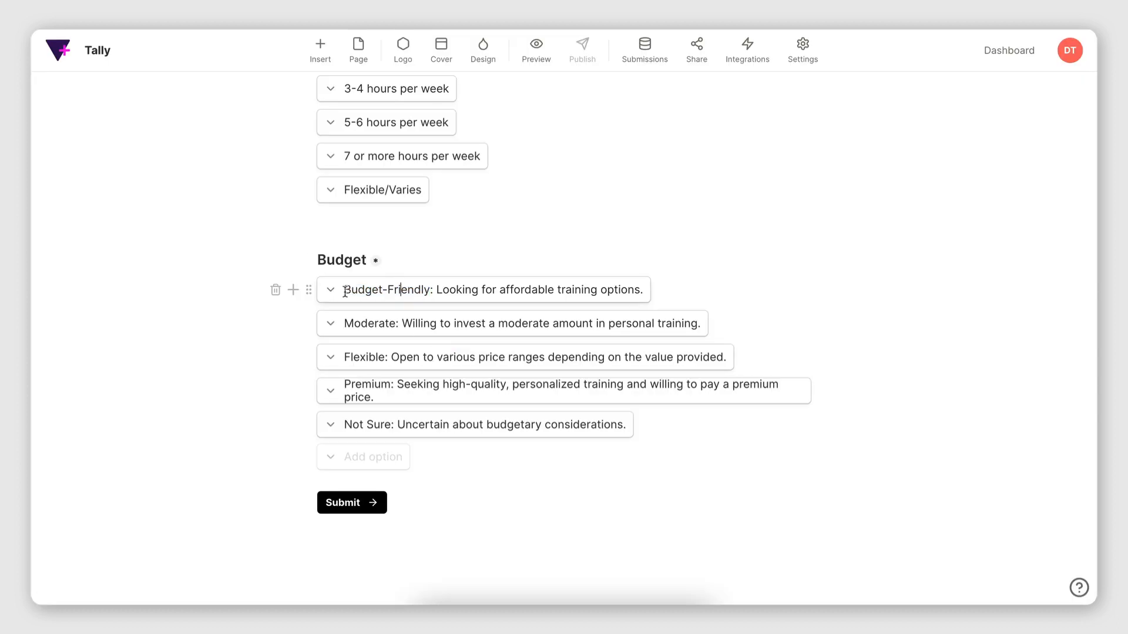
{"action": "left_click_drag", "start_coordinate": [345, 292], "coordinate": [643, 292]}
{"action": "left_click", "coordinate": [430, 293]}
{"action": "scroll", "coordinate": [639, 290], "scroll_direction": "up", "scroll_amount": 8}
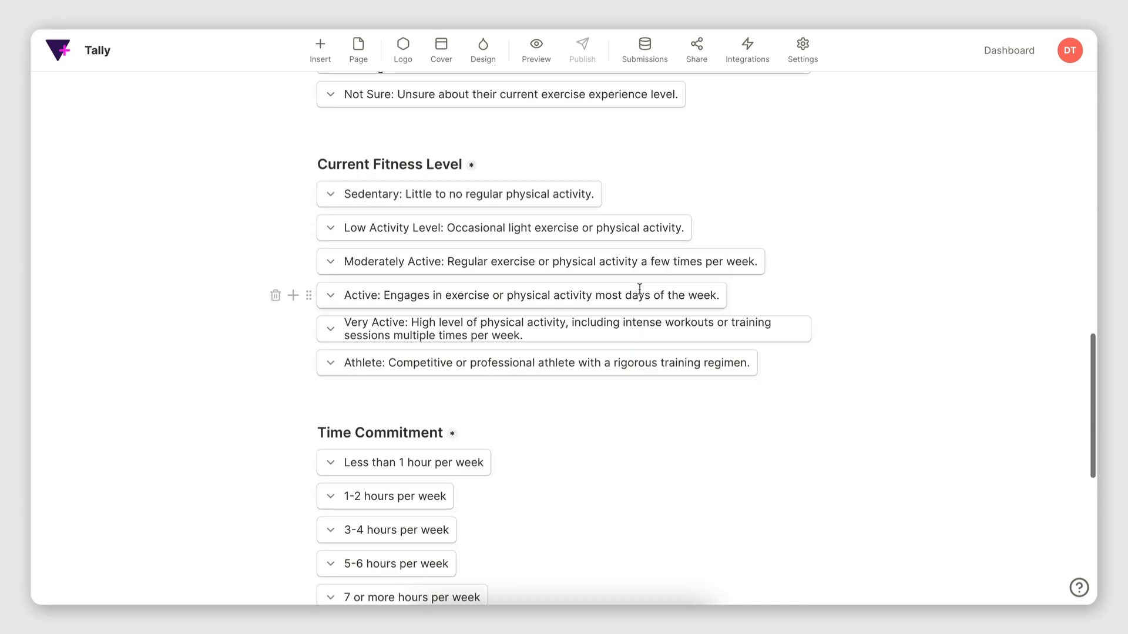
{"action": "left_click_drag", "start_coordinate": [346, 194], "coordinate": [400, 194]}
{"action": "left_click", "coordinate": [402, 198]}
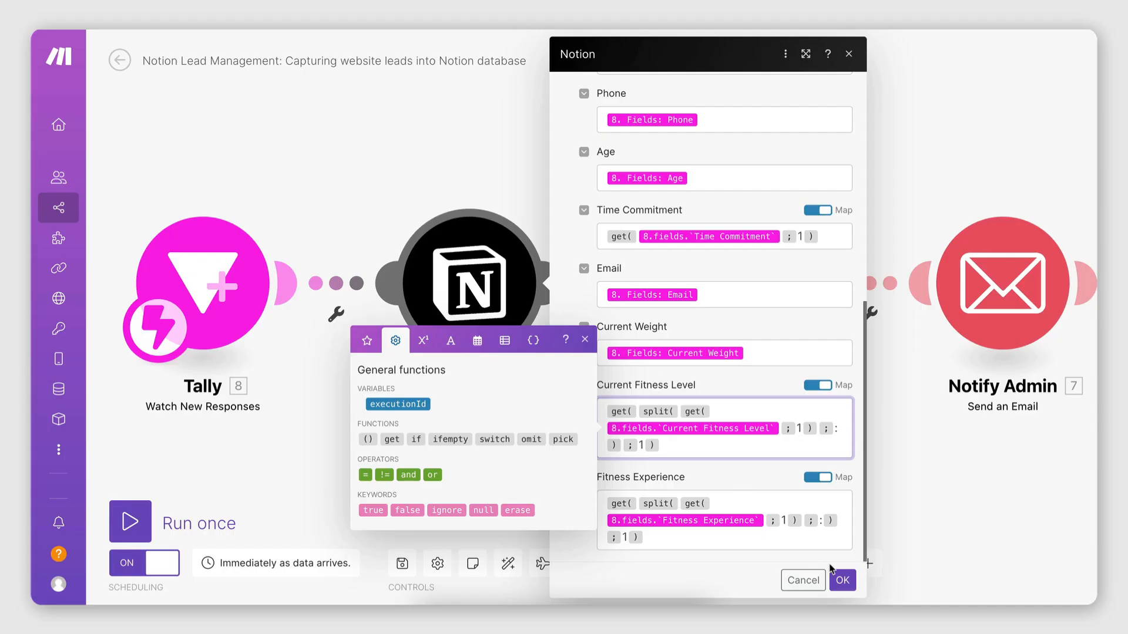
{"action": "left_click", "coordinate": [844, 581]}
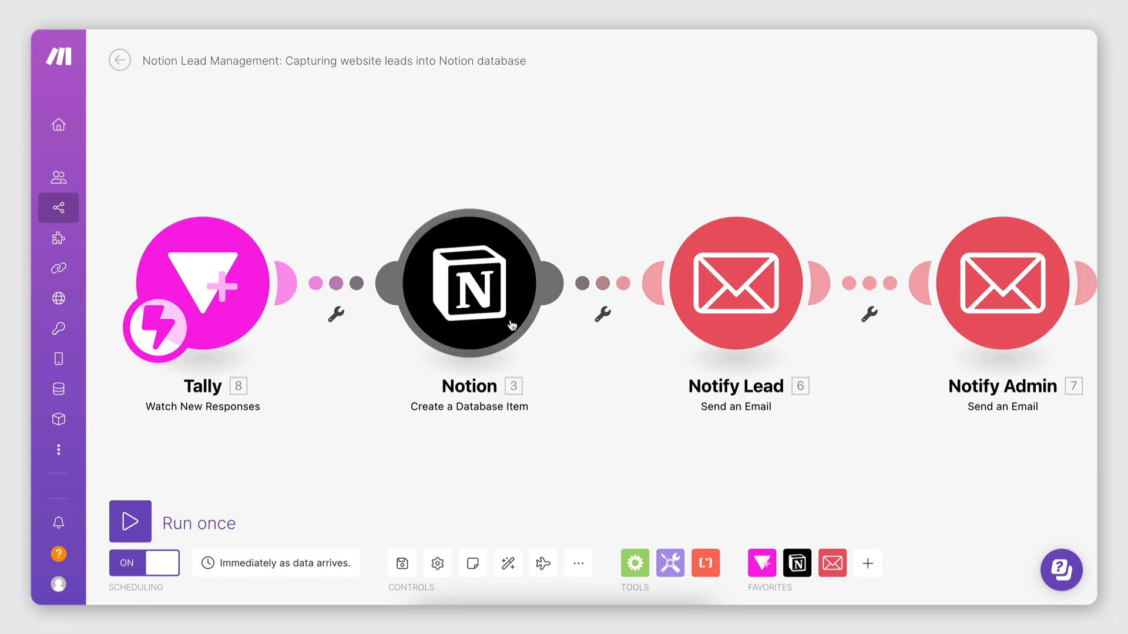
Open the Notify Lead email module and review its recipient mapping, subject, content type and message content.
{"action": "left_click", "coordinate": [758, 270]}
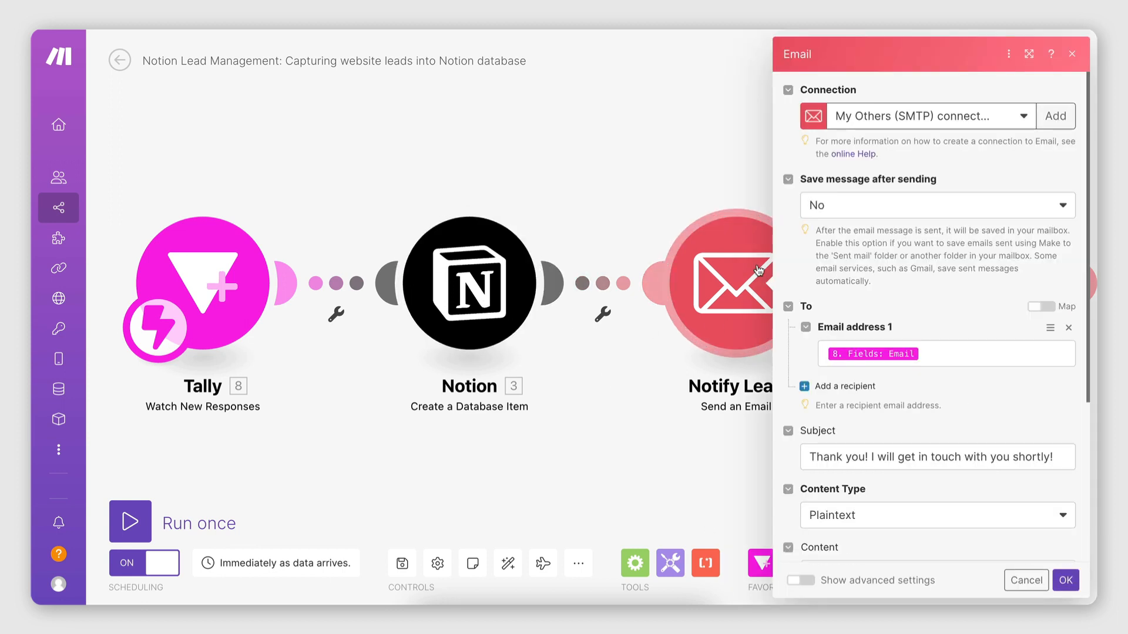
{"action": "scroll", "coordinate": [880, 410], "scroll_direction": "down", "scroll_amount": 2}
{"action": "scroll", "coordinate": [881, 410], "scroll_direction": "down", "scroll_amount": 4}
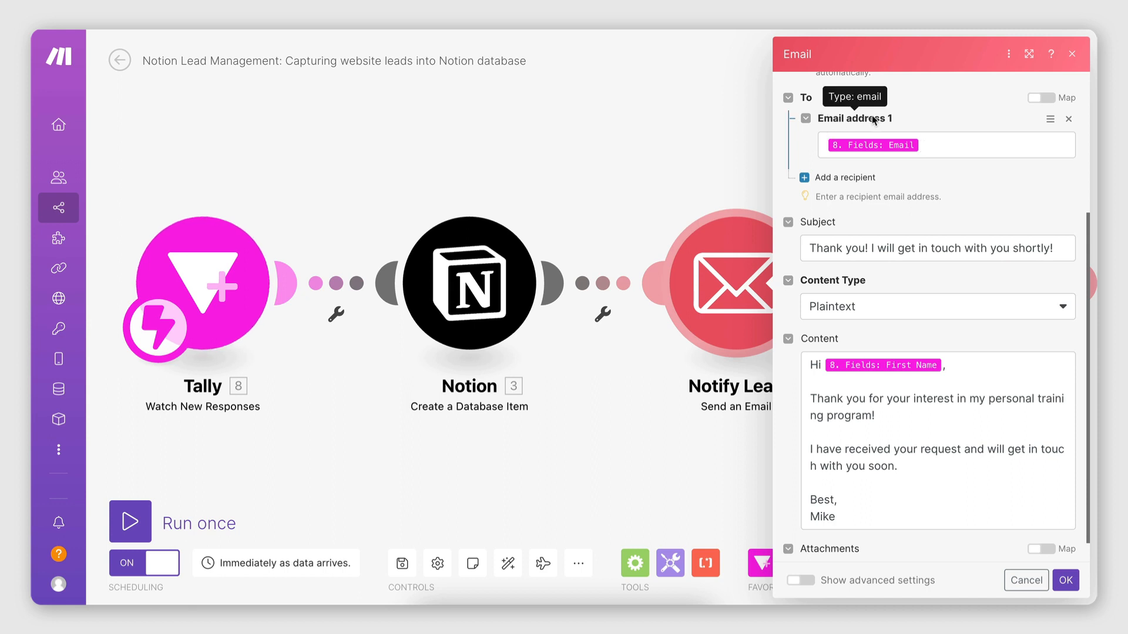
{"action": "scroll", "coordinate": [944, 138], "scroll_direction": "down", "scroll_amount": 1}
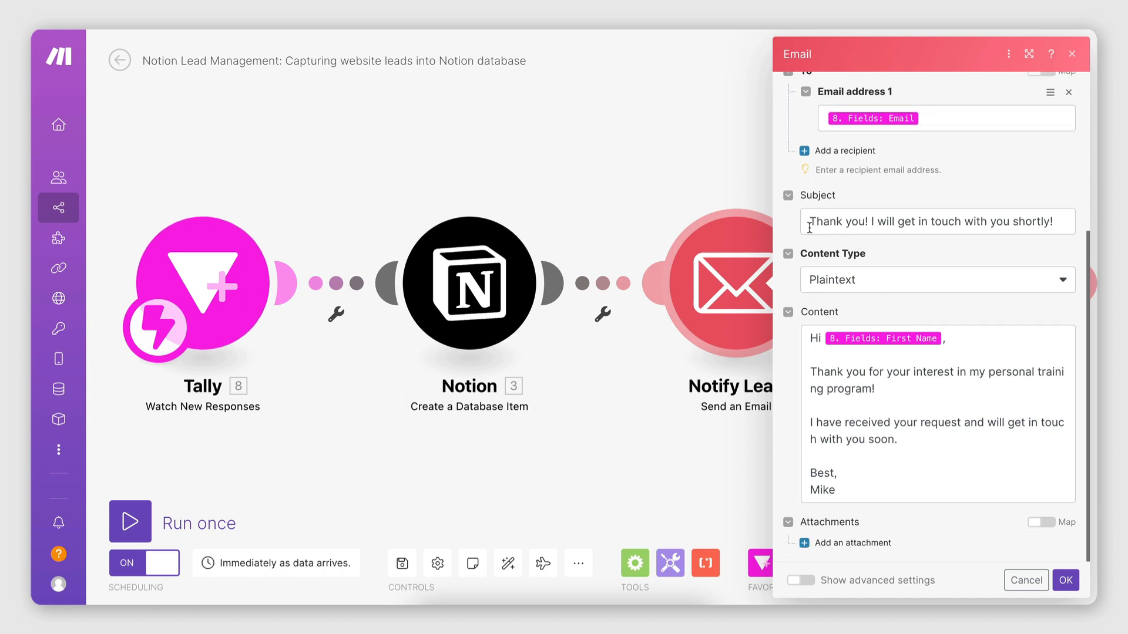
Highlight the subject line and the greeting with its mapped First Name in the Notify Lead email, and close the module's settings.
{"action": "left_click_drag", "start_coordinate": [808, 227], "coordinate": [986, 229]}
{"action": "left_click", "coordinate": [975, 231]}
{"action": "left_click", "coordinate": [985, 245]}
{"action": "left_click_drag", "start_coordinate": [810, 340], "coordinate": [817, 340]}
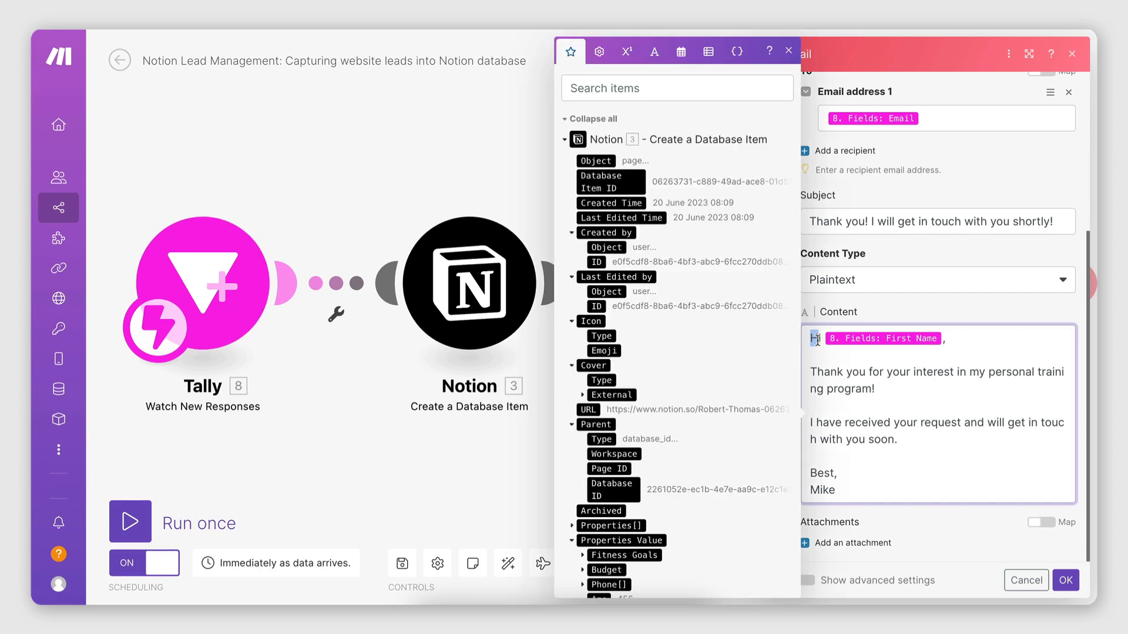
{"action": "left_click", "coordinate": [820, 340]}
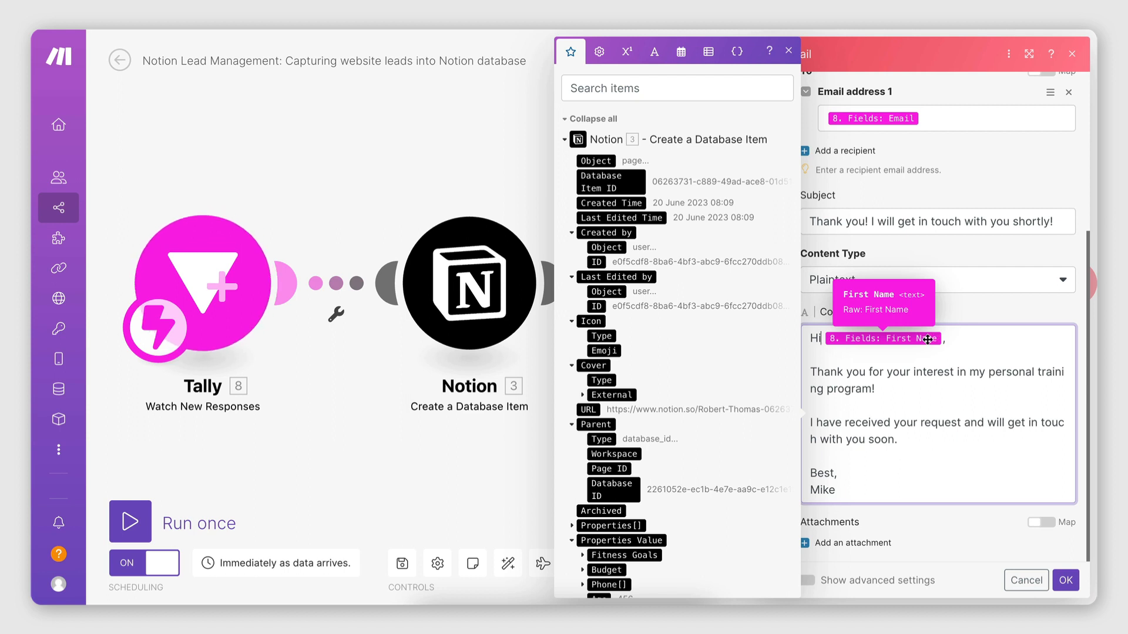
{"action": "left_click", "coordinate": [442, 470]}
Open the Notify Admin email module and examine its recipient address and subject.
{"action": "scroll", "coordinate": [988, 289], "scroll_direction": "right", "scroll_amount": 3}
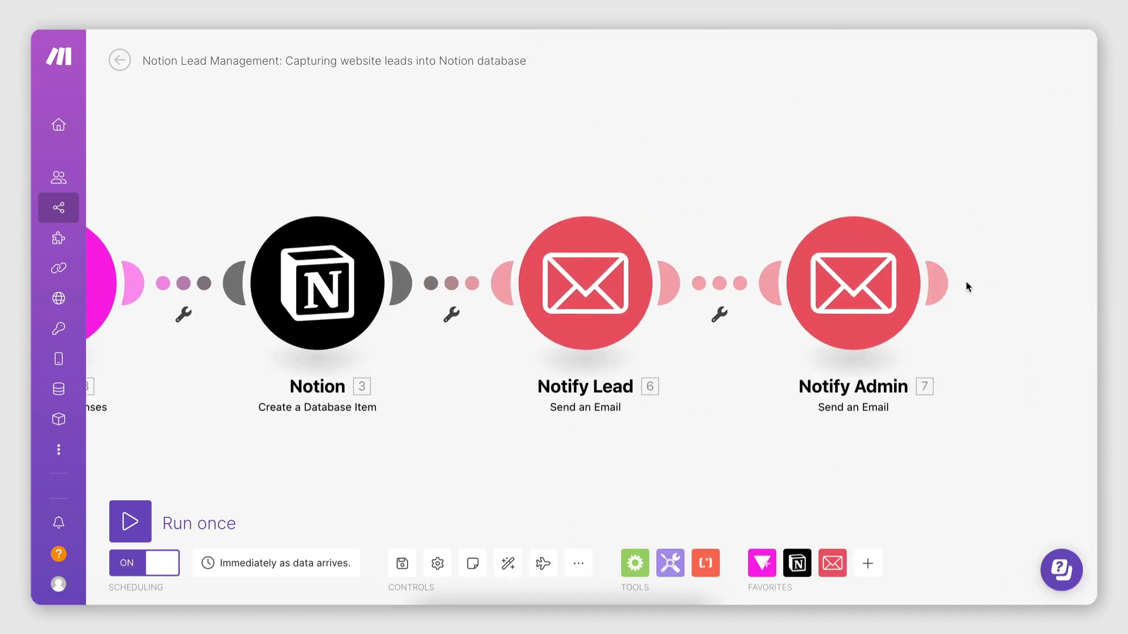
{"action": "left_click", "coordinate": [859, 294]}
{"action": "scroll", "coordinate": [611, 404], "scroll_direction": "down", "scroll_amount": 3}
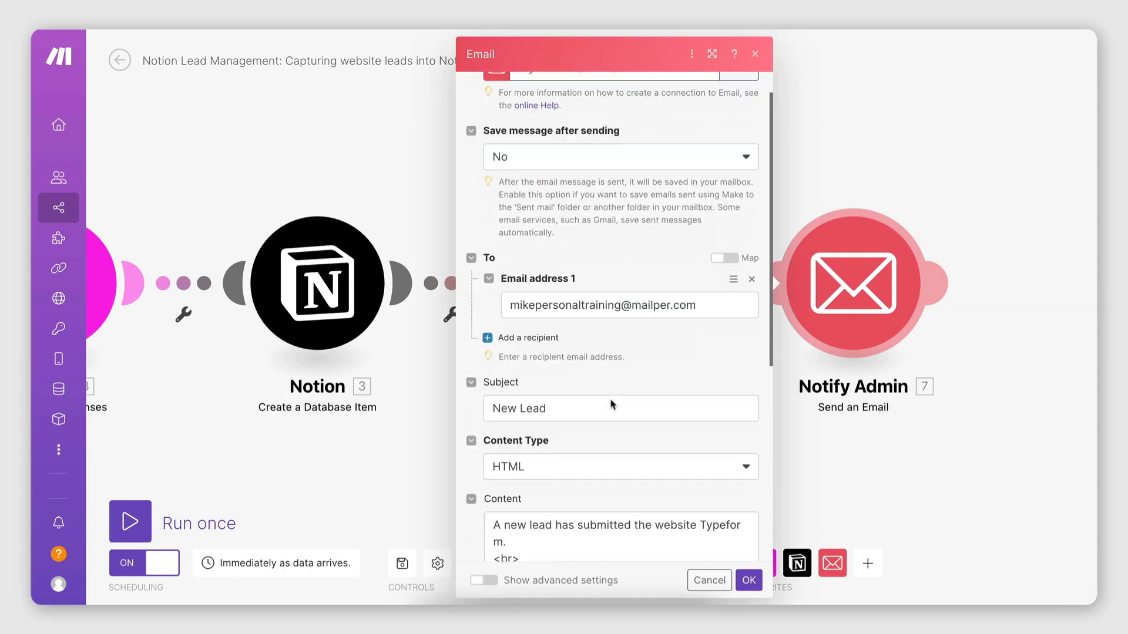
{"action": "left_click_drag", "start_coordinate": [510, 221], "coordinate": [652, 221]}
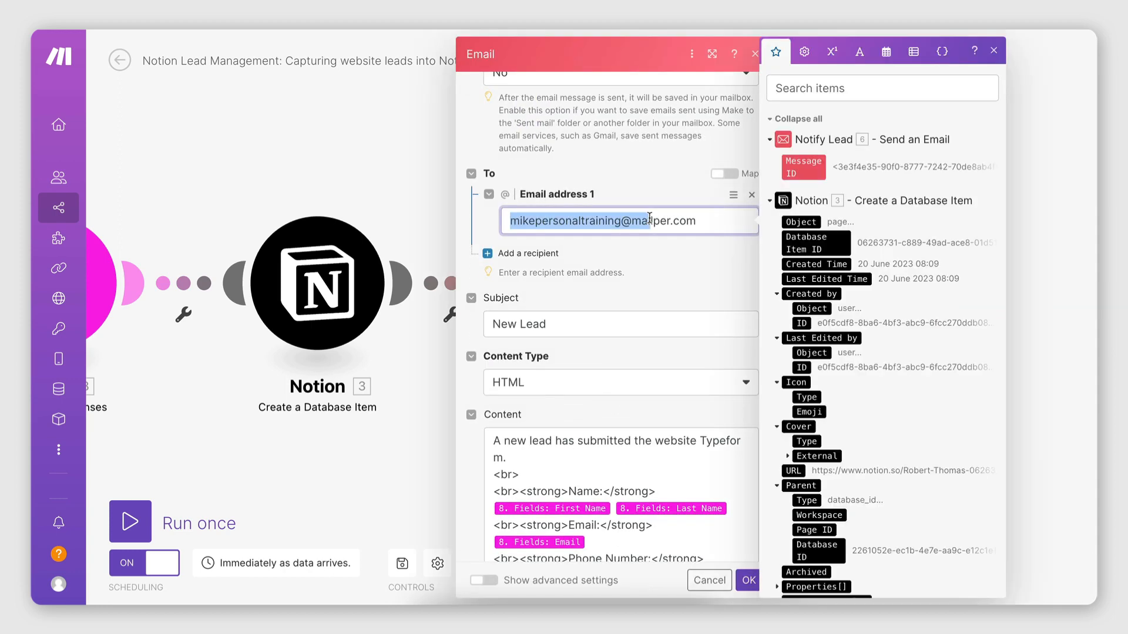
{"action": "left_click", "coordinate": [625, 314]}
Review the HTML content of the Notify Admin email, from the intro text through the mapped Tally fields down to Budget.
{"action": "scroll", "coordinate": [624, 314], "scroll_direction": "down", "scroll_amount": 5}
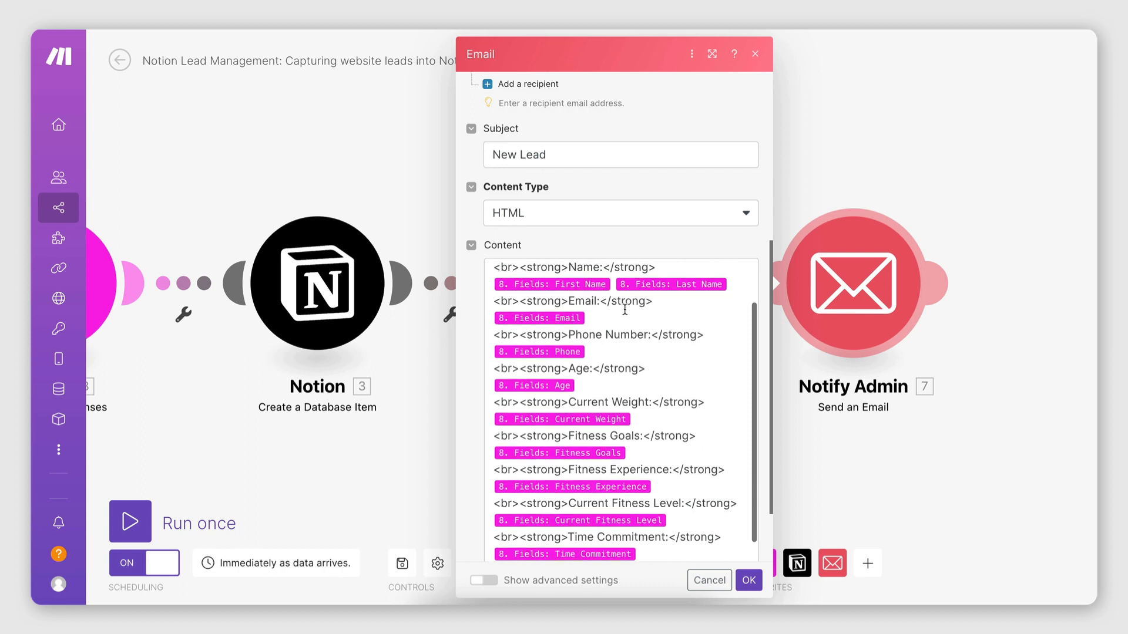
{"action": "scroll", "coordinate": [624, 176], "scroll_direction": "down", "scroll_amount": 3}
{"action": "scroll", "coordinate": [583, 374], "scroll_direction": "down", "scroll_amount": 4}
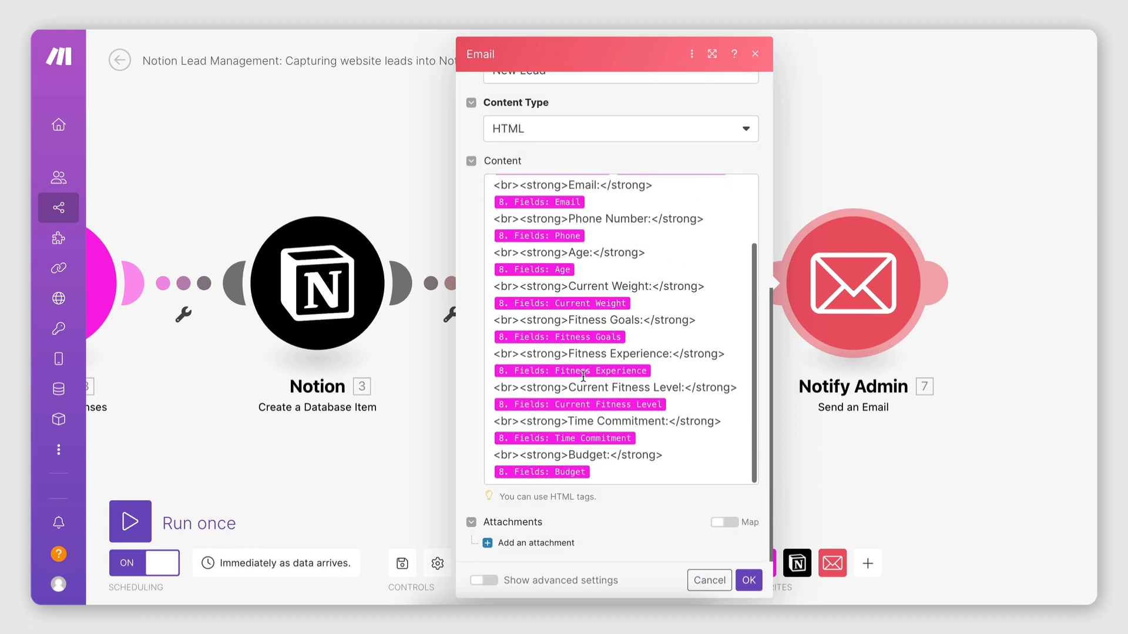
{"action": "scroll", "coordinate": [584, 355], "scroll_direction": "up", "scroll_amount": 4}
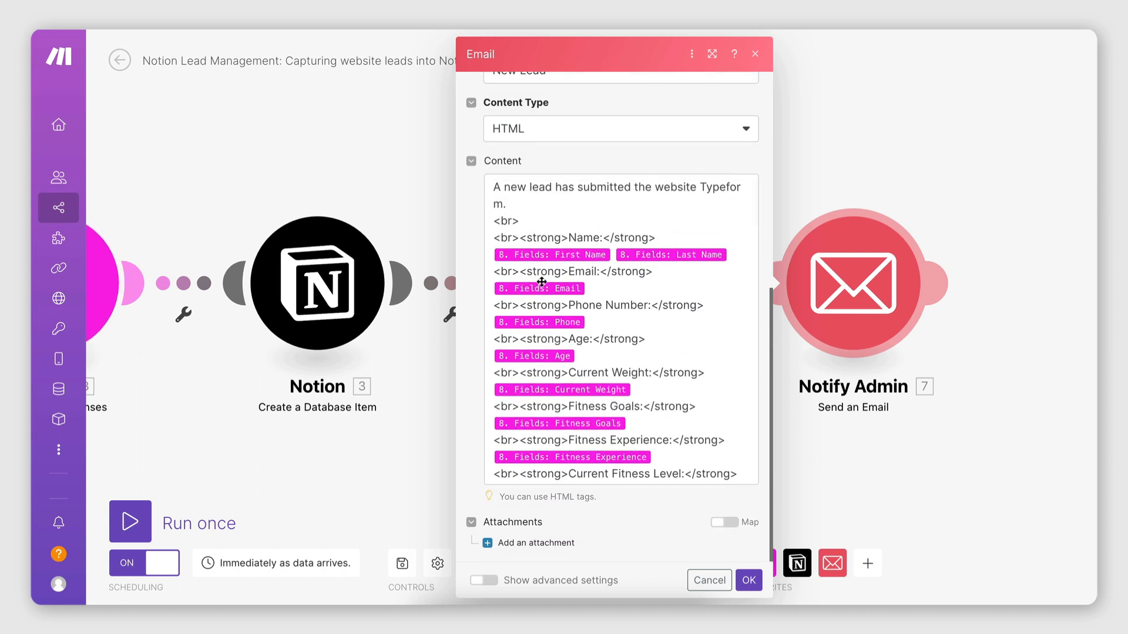
{"action": "scroll", "coordinate": [567, 298], "scroll_direction": "down", "scroll_amount": 3}
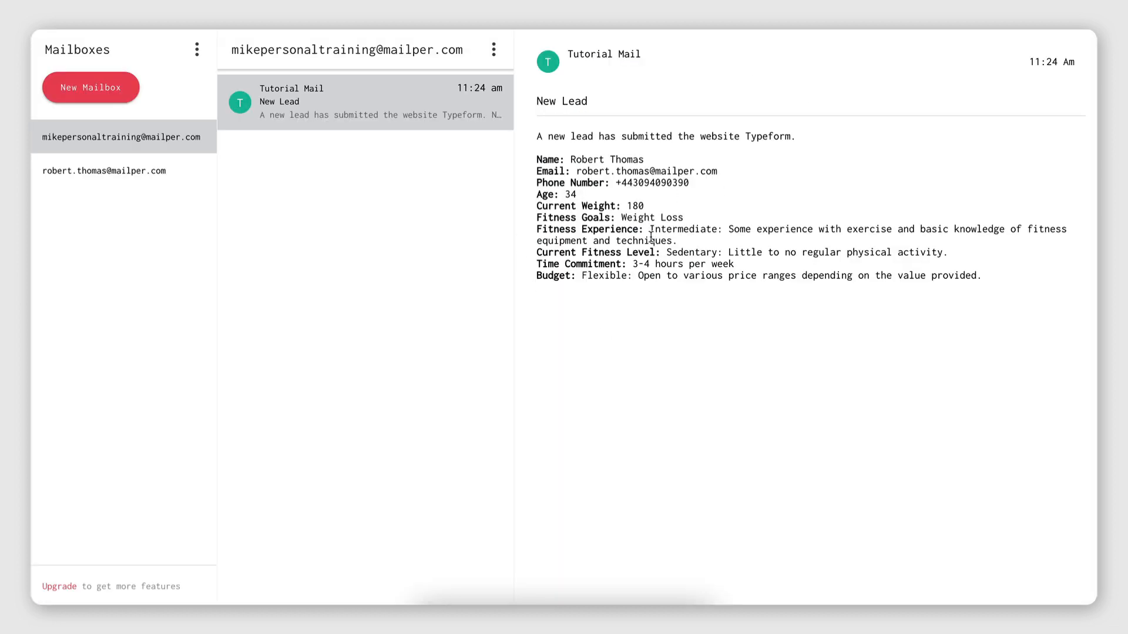
Highlight the Fitness Experience answer in the received New Lead email in the mailbox, and confirm the Notify Admin module's settings in Make.
{"action": "double_click", "coordinate": [699, 229]}
{"action": "left_click_drag", "start_coordinate": [733, 229], "coordinate": [1094, 230]}
{"action": "left_click", "coordinate": [822, 243]}
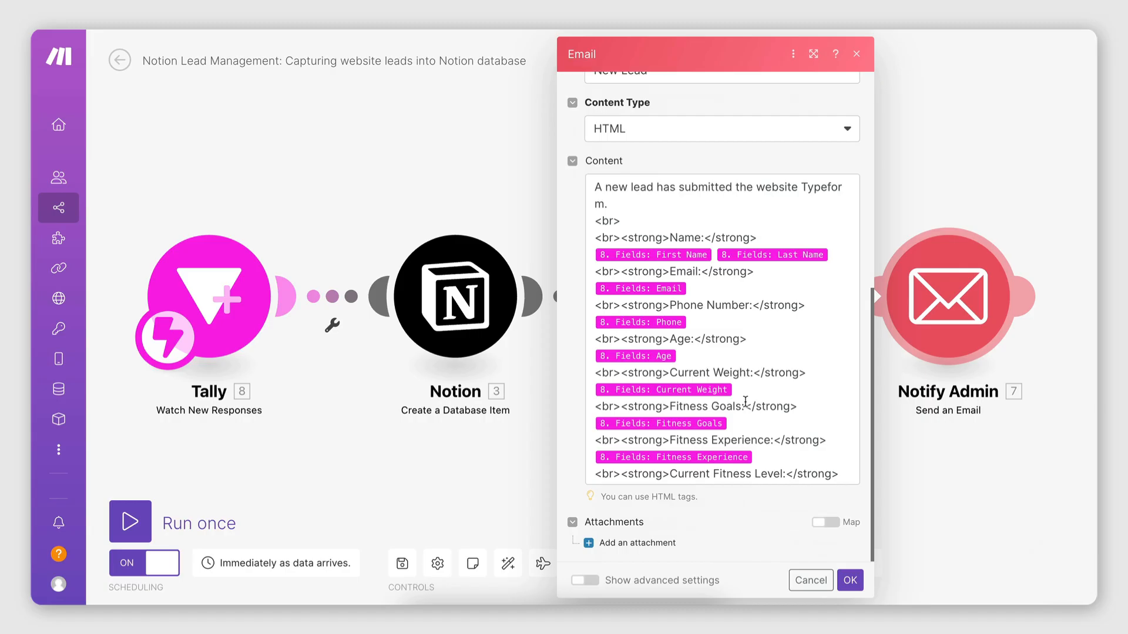
{"action": "left_click", "coordinate": [851, 581]}
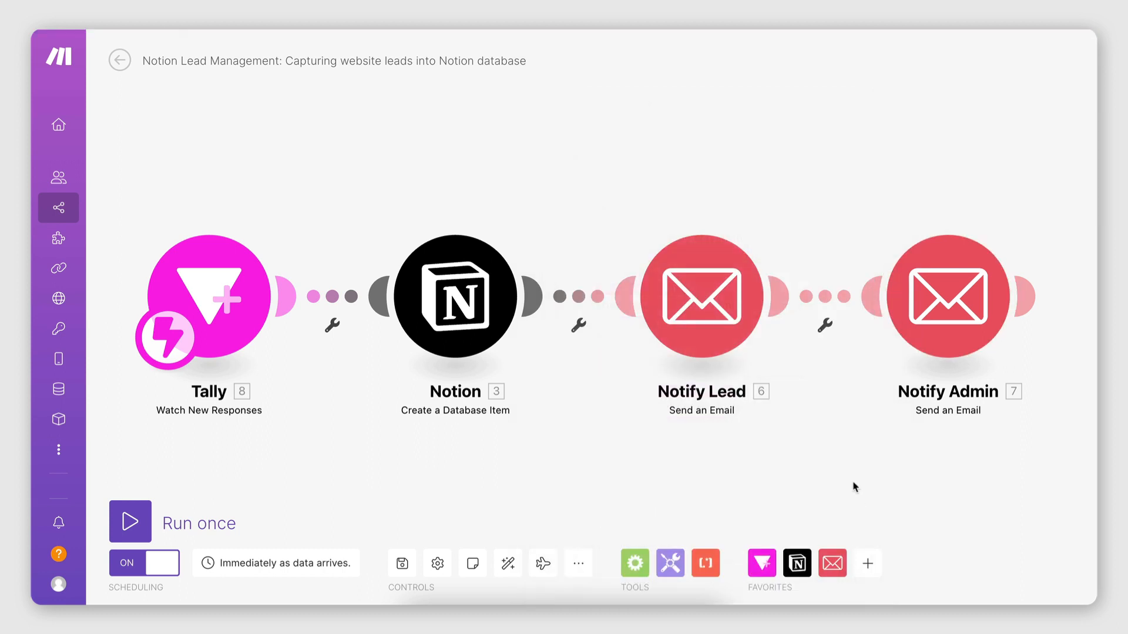